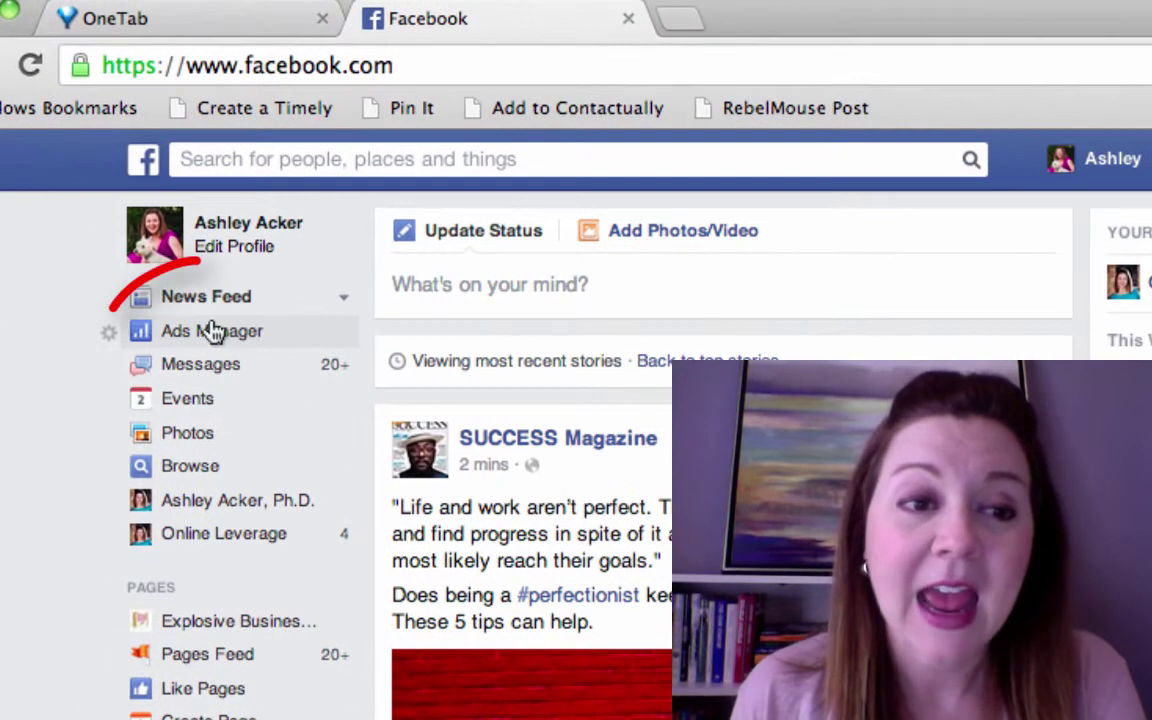
Open Audience Insights from Ads Manager, start with the Everyone on Facebook audience and dismiss the location tip
{"action": "left_click", "coordinate": [212, 335]}
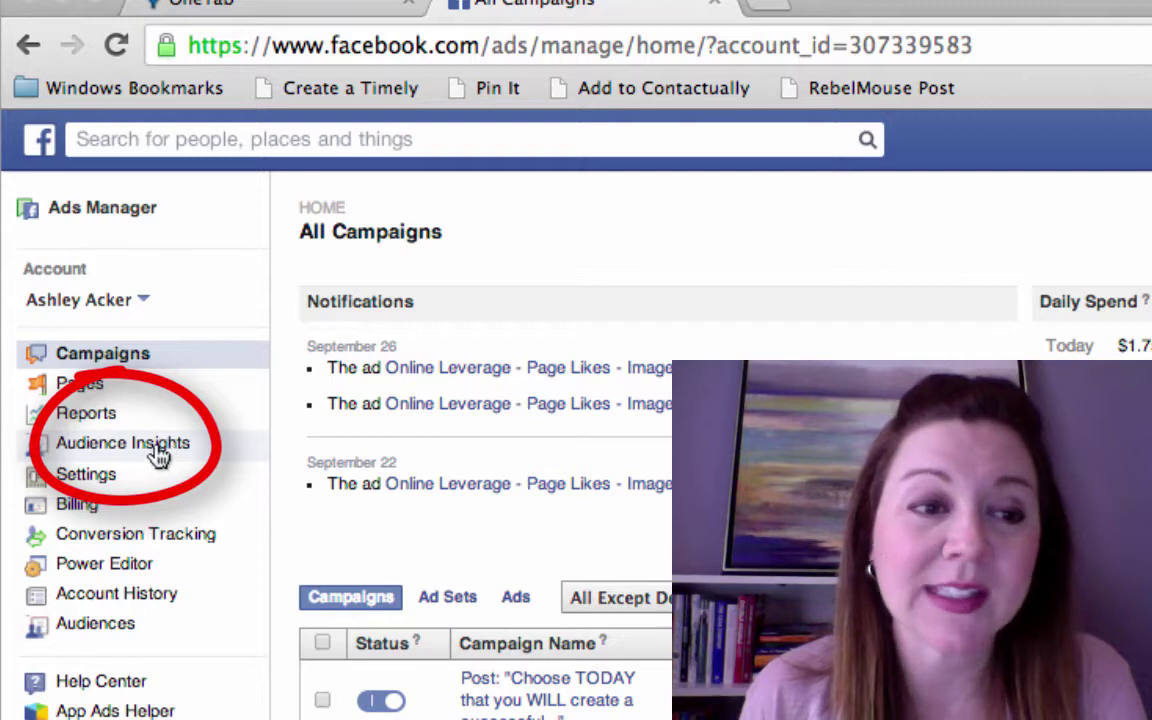
{"action": "left_click", "coordinate": [158, 455]}
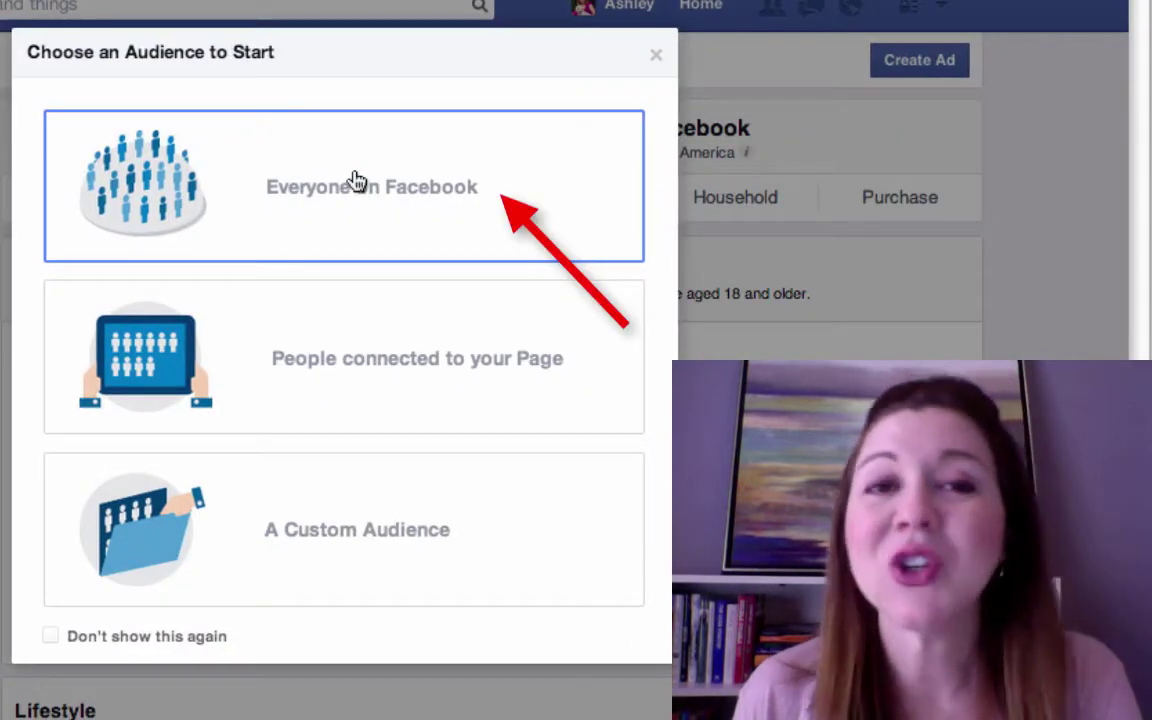
{"action": "left_click", "coordinate": [357, 182]}
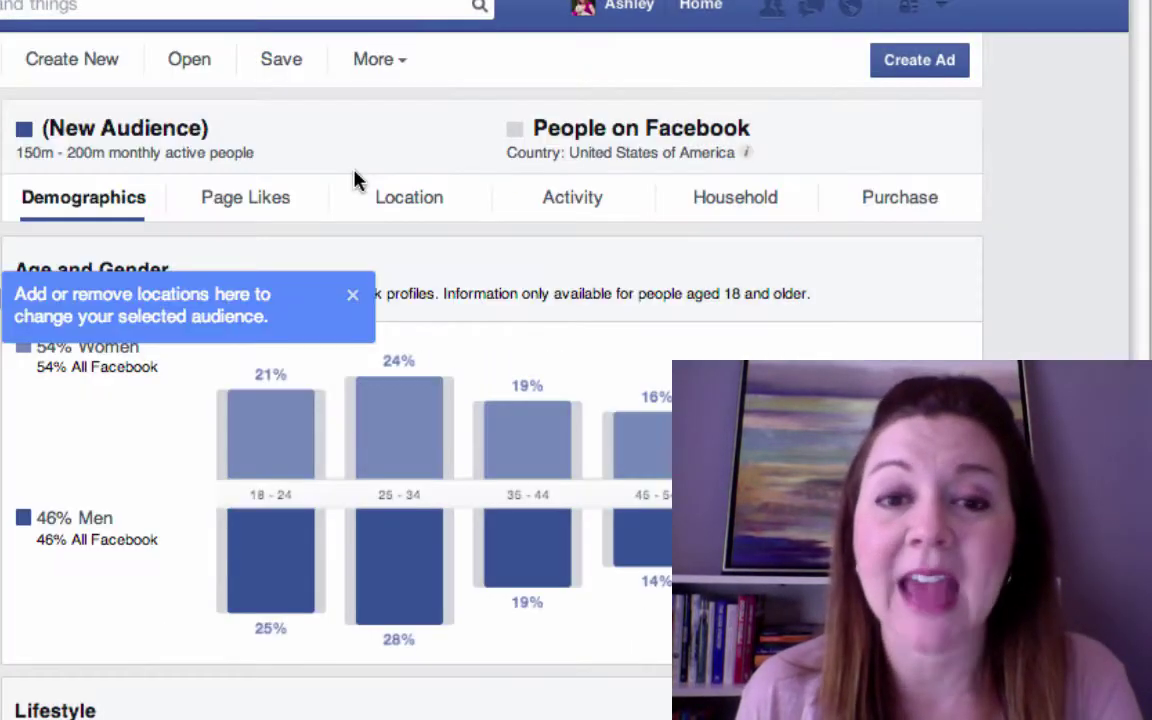
{"action": "left_click", "coordinate": [353, 298]}
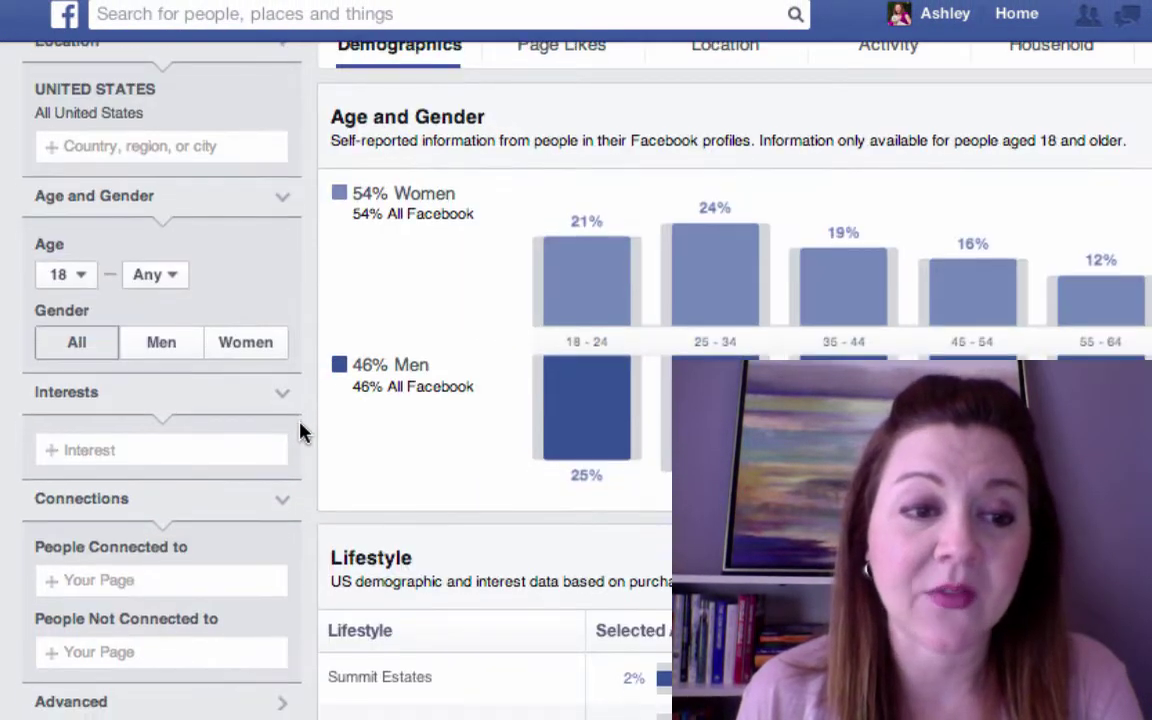
Add "sandi krakowski" as an interest to define the new audience
{"action": "left_click", "coordinate": [139, 450]}
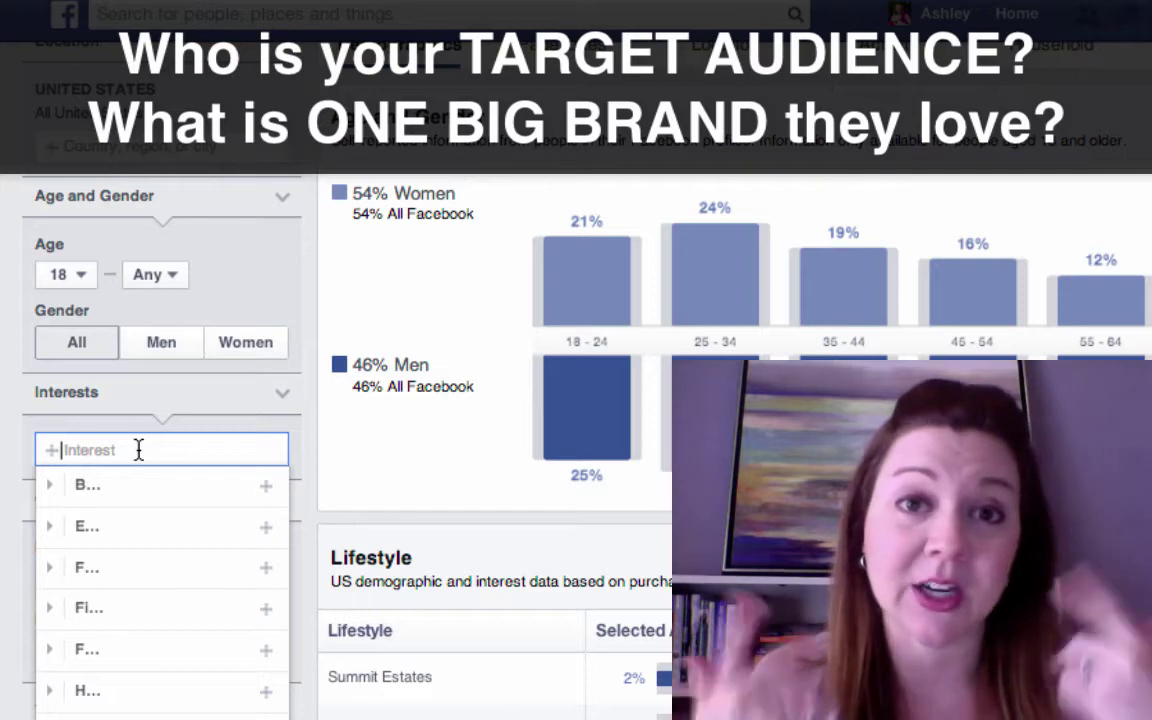
{"action": "key", "text": "Escape"}
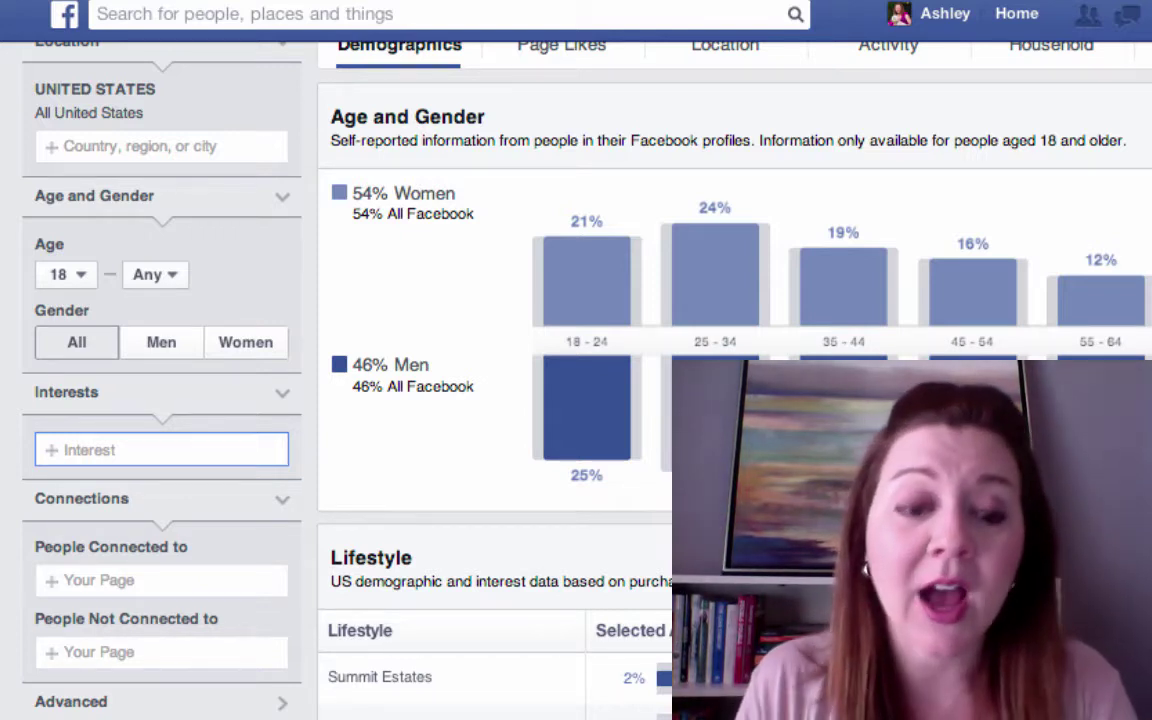
{"action": "type", "text": "sandi "}
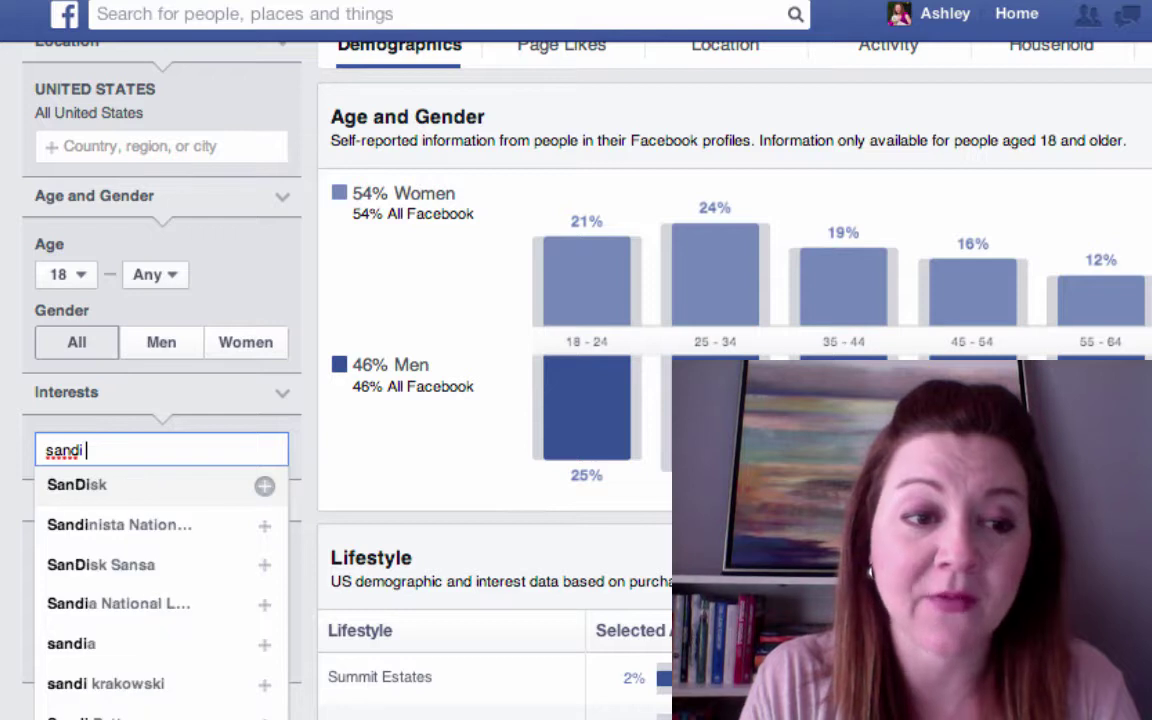
{"action": "type", "text": "kra"}
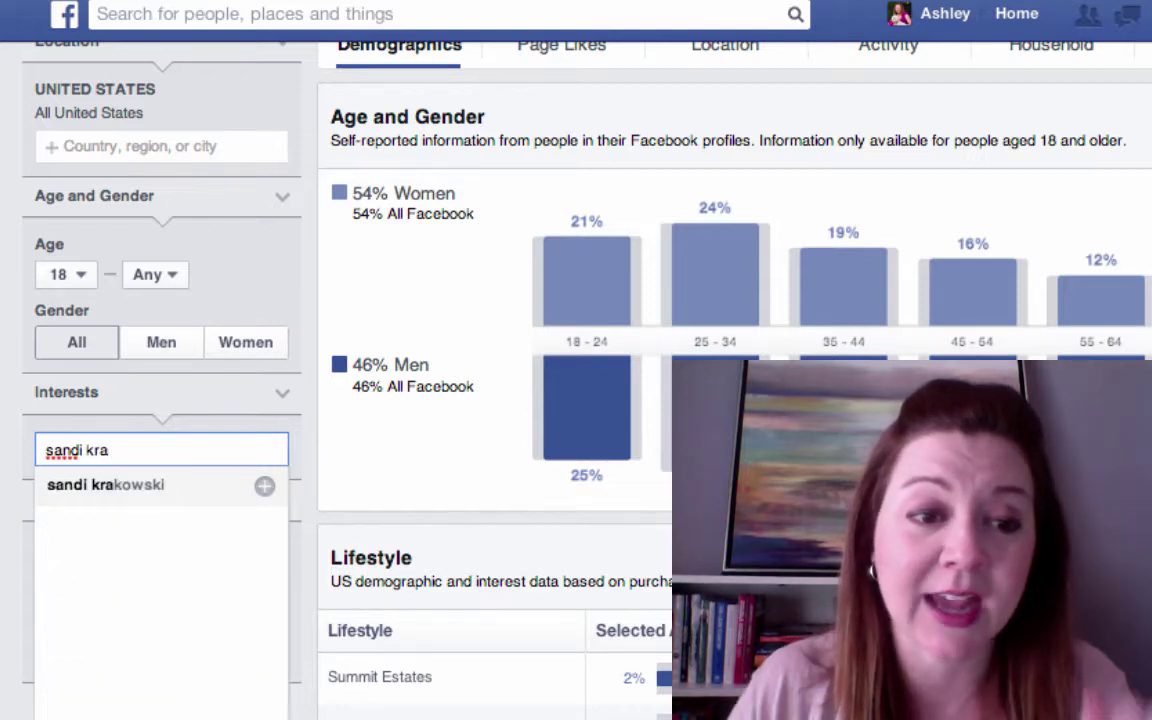
{"action": "left_click", "coordinate": [155, 486]}
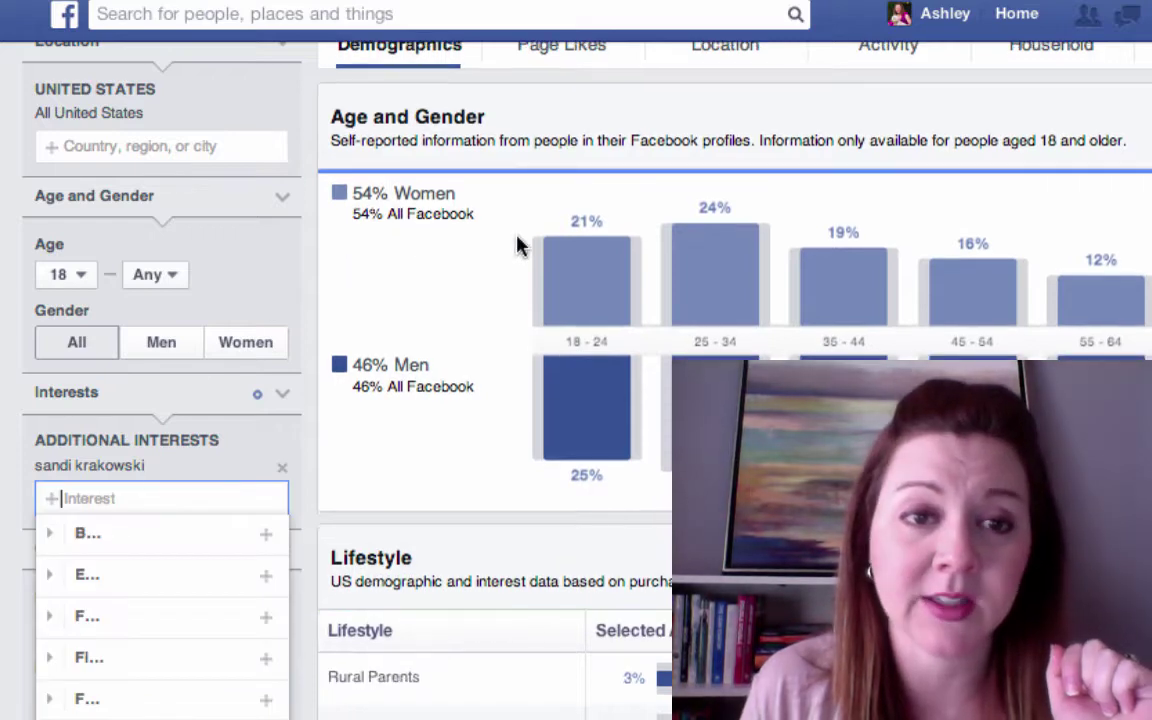
Examine the new audience's size and its age and gender breakdown against all of Facebook
{"action": "mouse_move", "coordinate": [88, 465]}
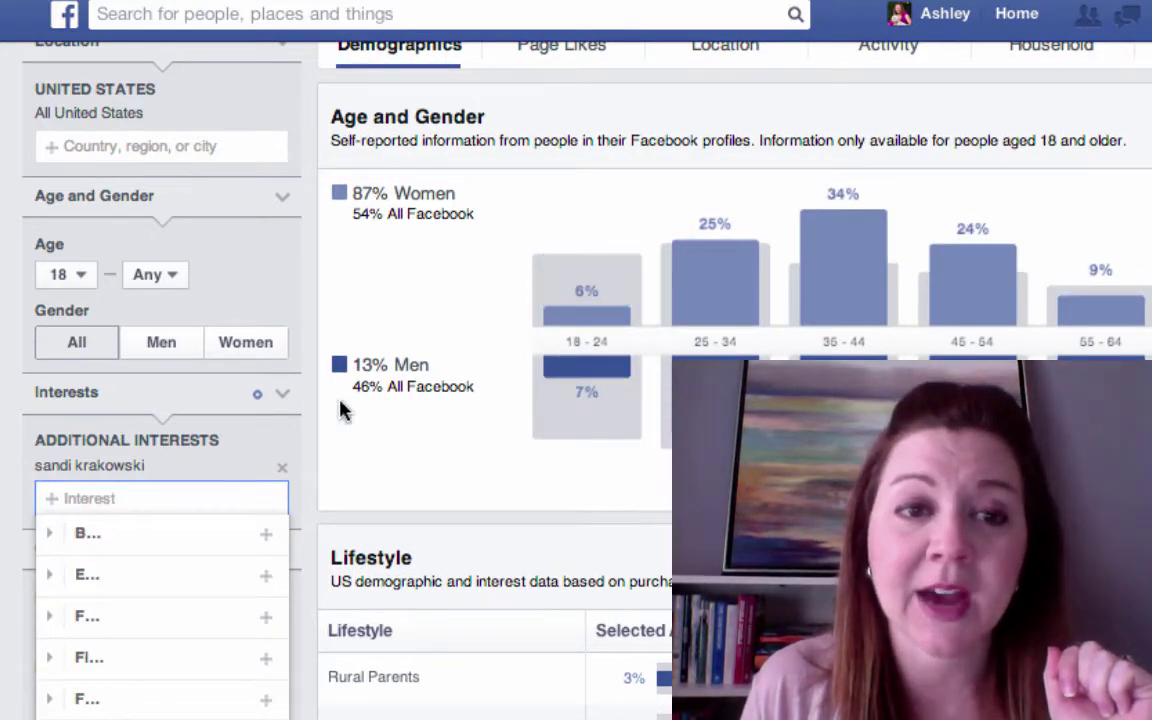
{"action": "scroll", "coordinate": [586, 345], "scroll_direction": "up", "scroll_amount": 3}
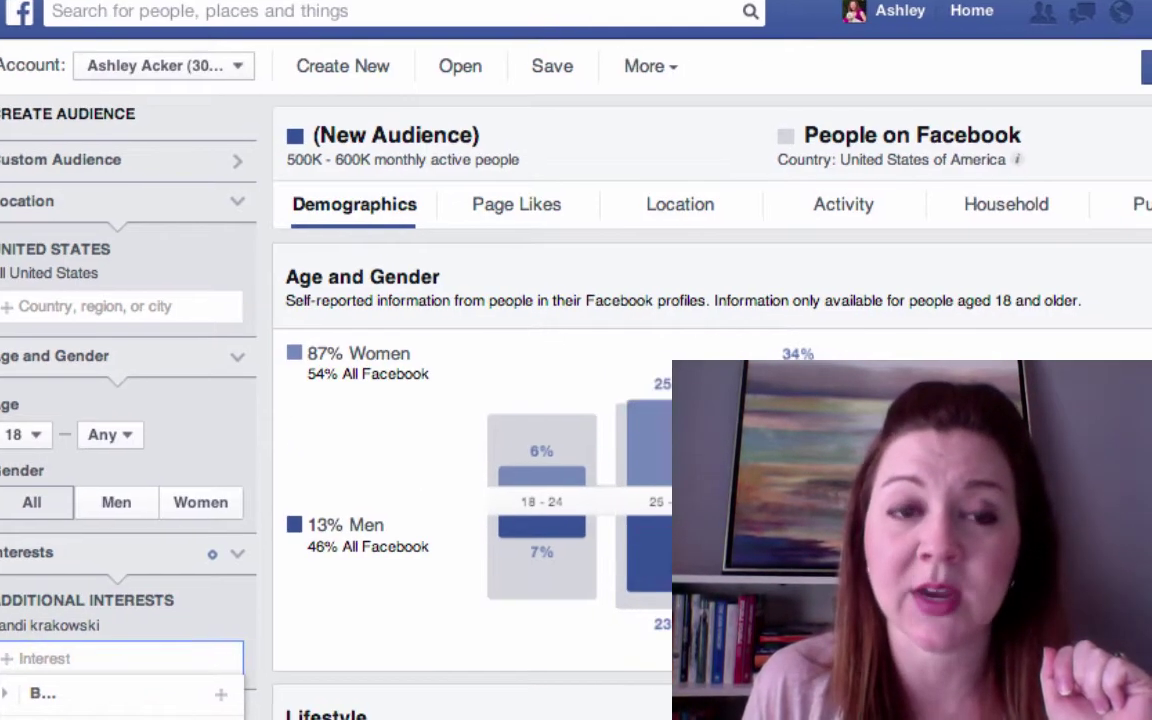
{"action": "scroll", "coordinate": [1088, 249], "scroll_direction": "down", "scroll_amount": 2}
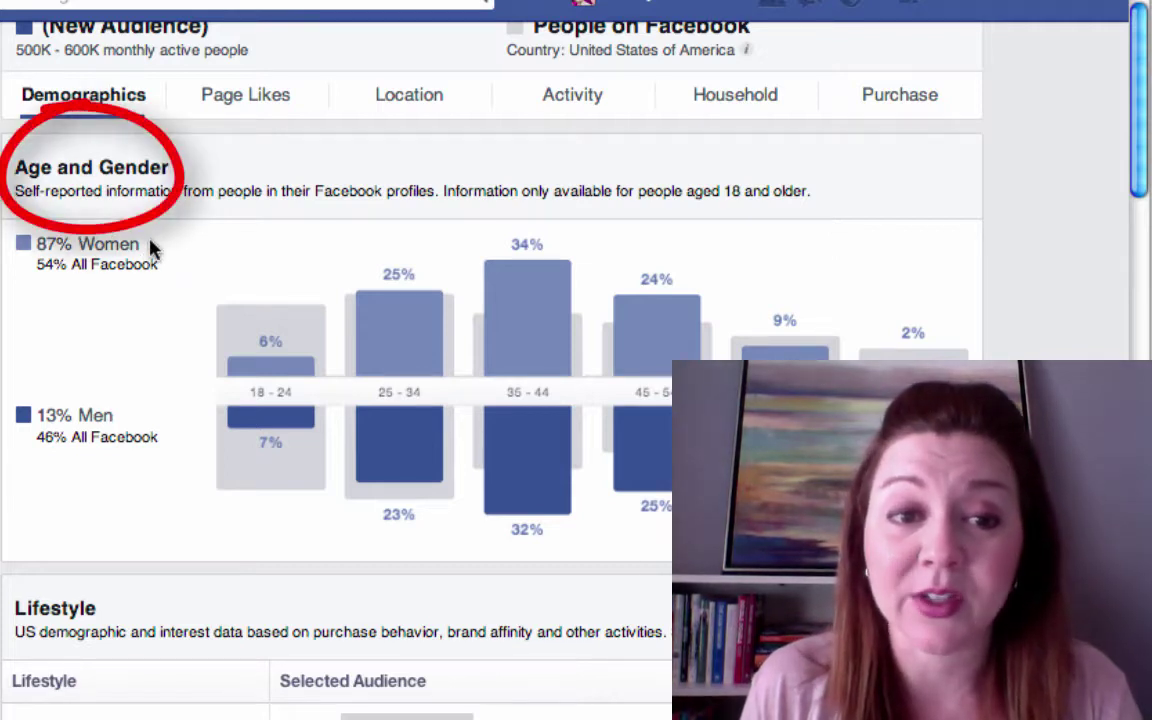
{"action": "scroll", "coordinate": [150, 250], "scroll_direction": "down", "scroll_amount": 1}
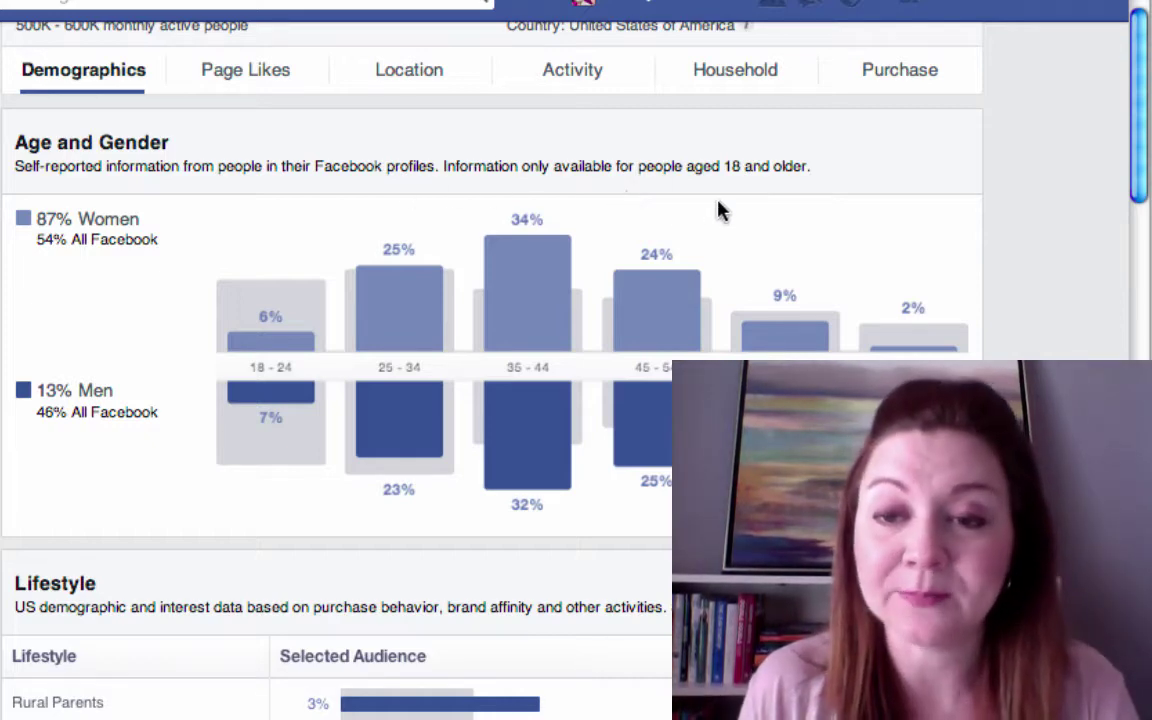
Expand the full Lifestyle list and compare the audience's share in categories such as Country Comfort and Apple Pie Families
{"action": "scroll", "coordinate": [720, 210], "scroll_direction": "down", "scroll_amount": 5}
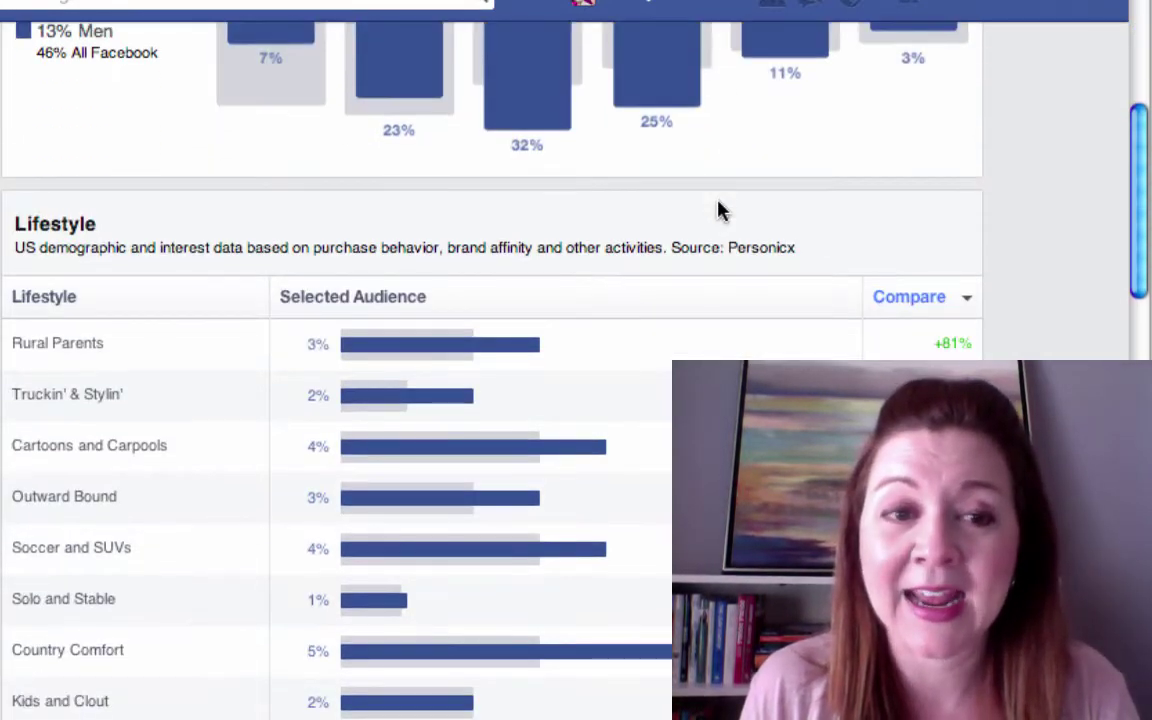
{"action": "scroll", "coordinate": [1000, 240], "scroll_direction": "down", "scroll_amount": 3}
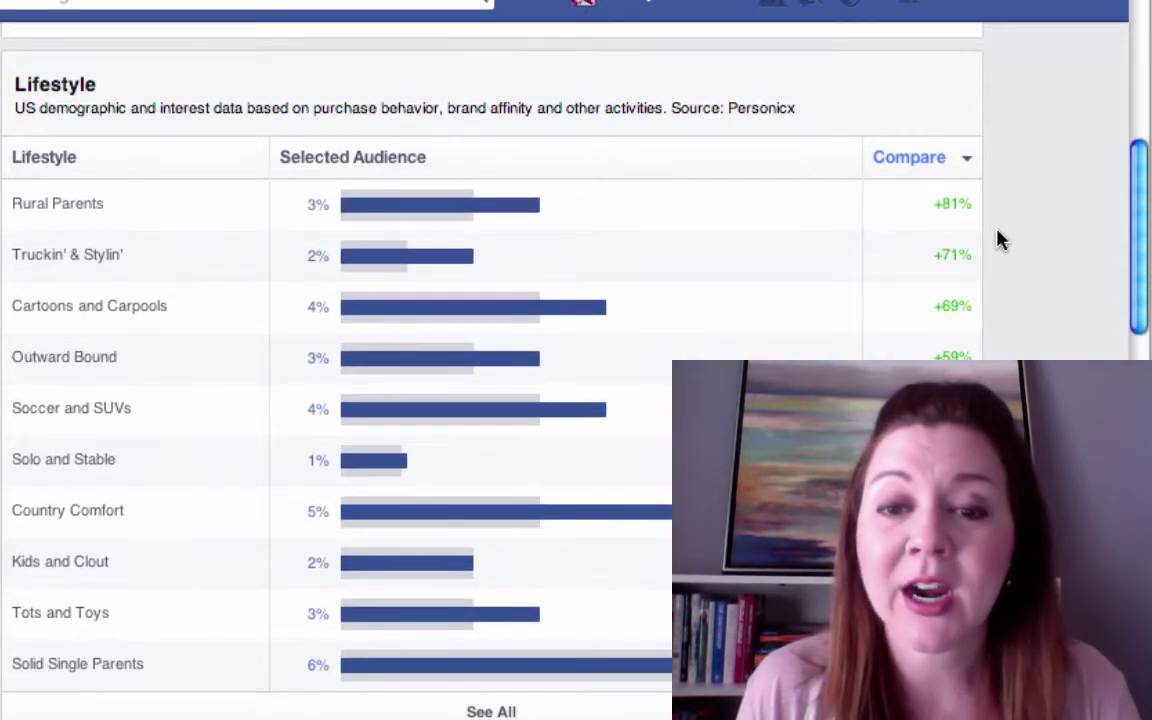
{"action": "scroll", "coordinate": [998, 239], "scroll_direction": "down", "scroll_amount": 1}
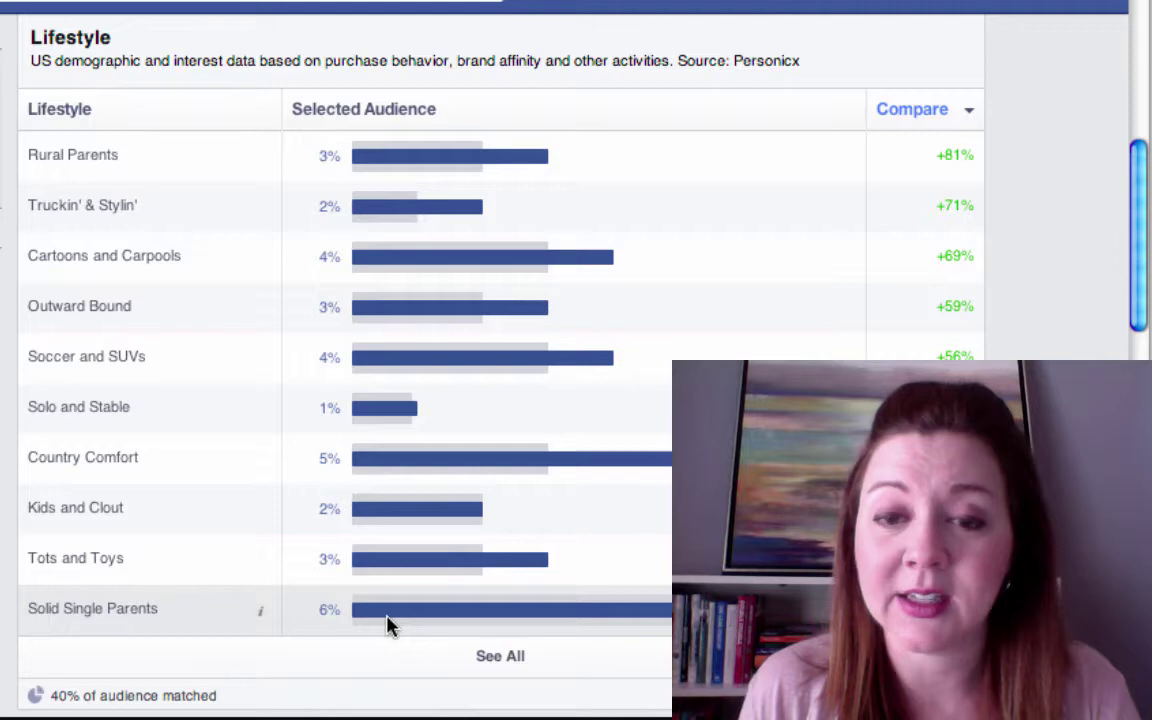
{"action": "left_click", "coordinate": [488, 658]}
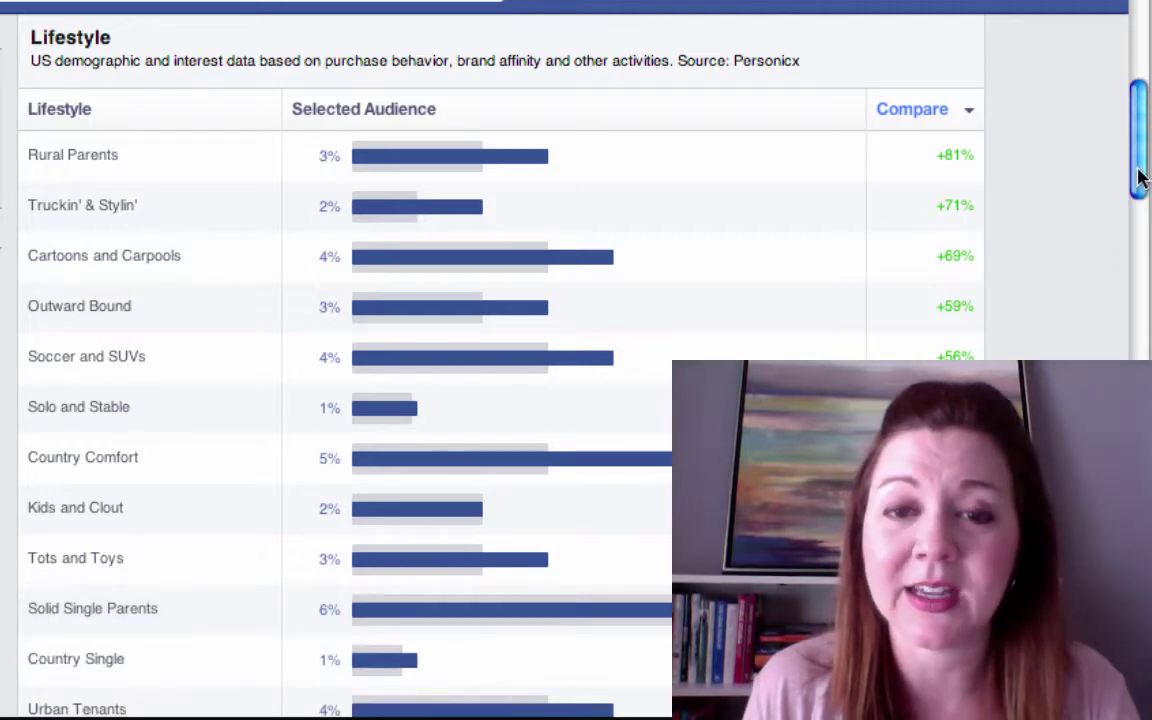
{"action": "scroll", "coordinate": [1050, 216], "scroll_direction": "down", "scroll_amount": 4}
{"action": "scroll", "coordinate": [1050, 216], "scroll_direction": "down", "scroll_amount": 4}
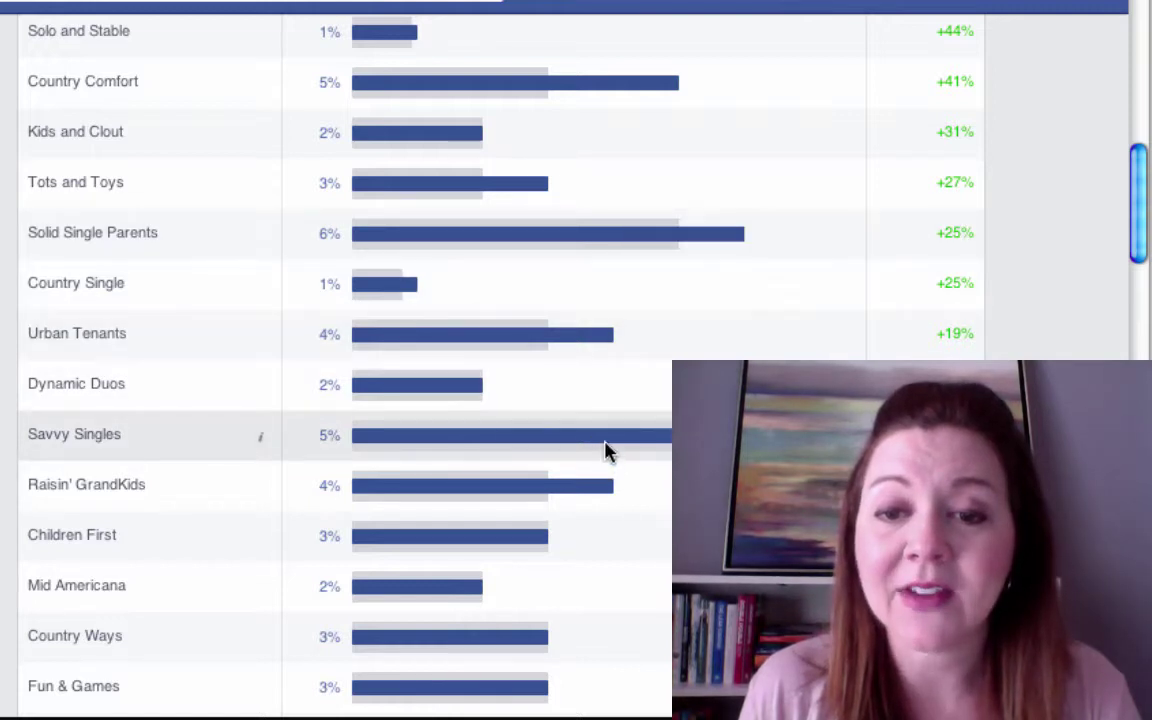
{"action": "mouse_move", "coordinate": [640, 88]}
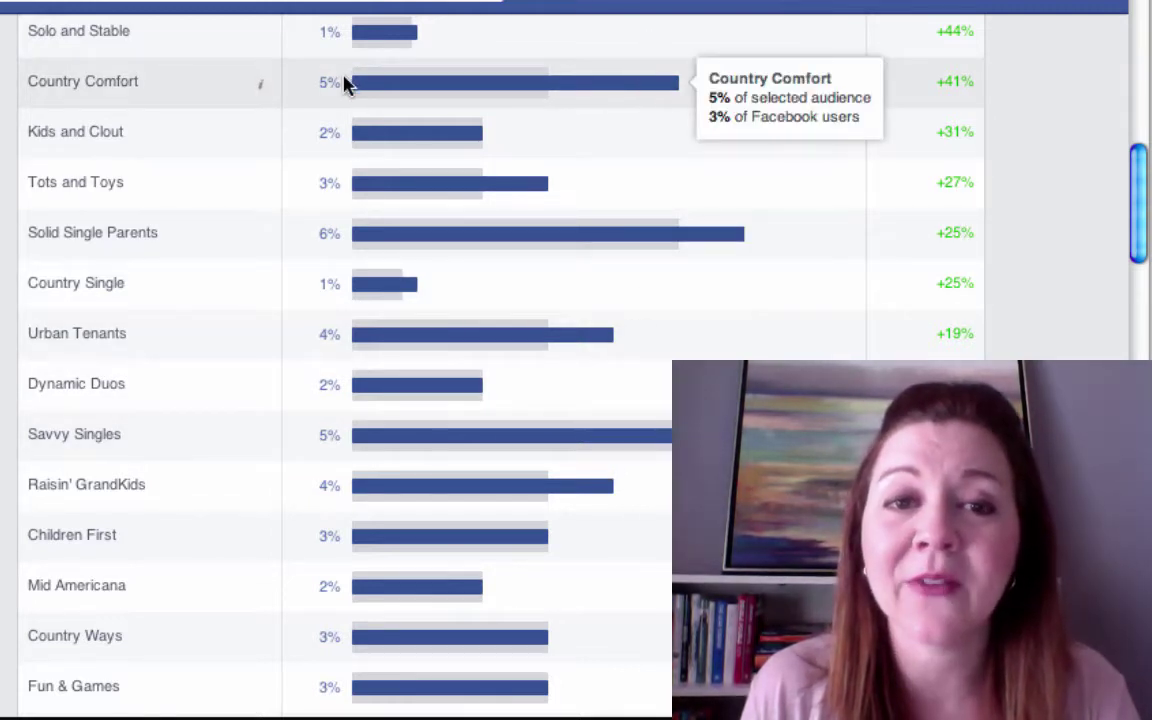
{"action": "mouse_move", "coordinate": [262, 86]}
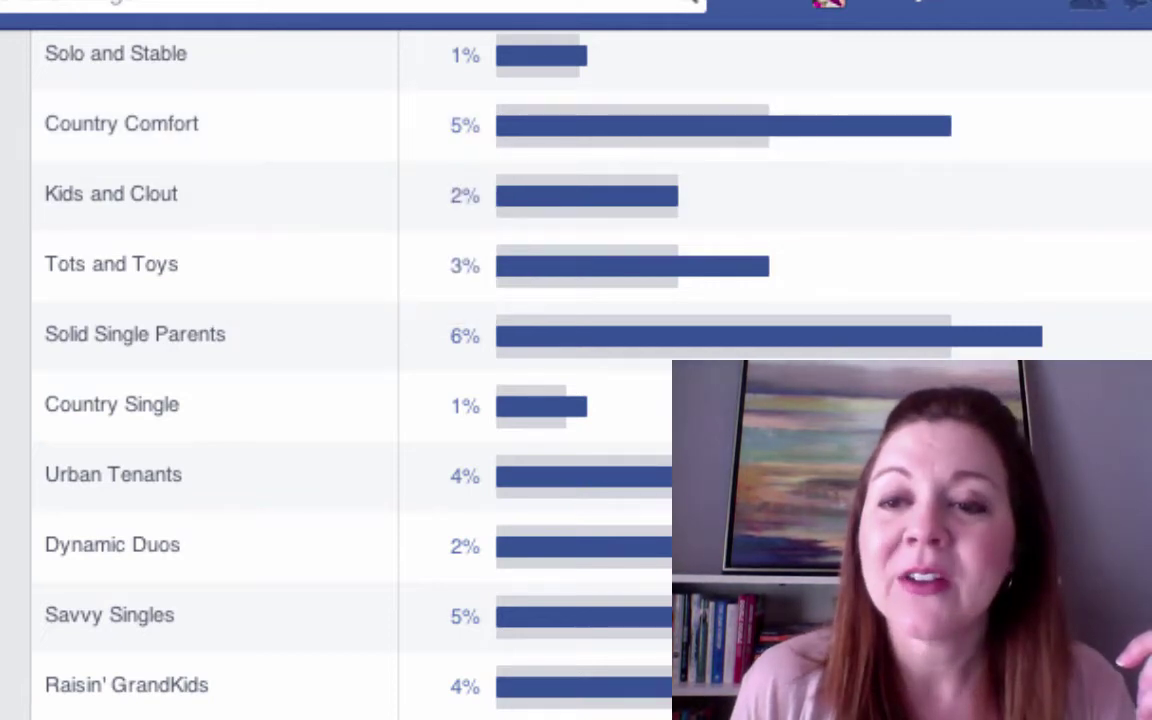
{"action": "scroll", "coordinate": [250, 507], "scroll_direction": "down", "scroll_amount": 5}
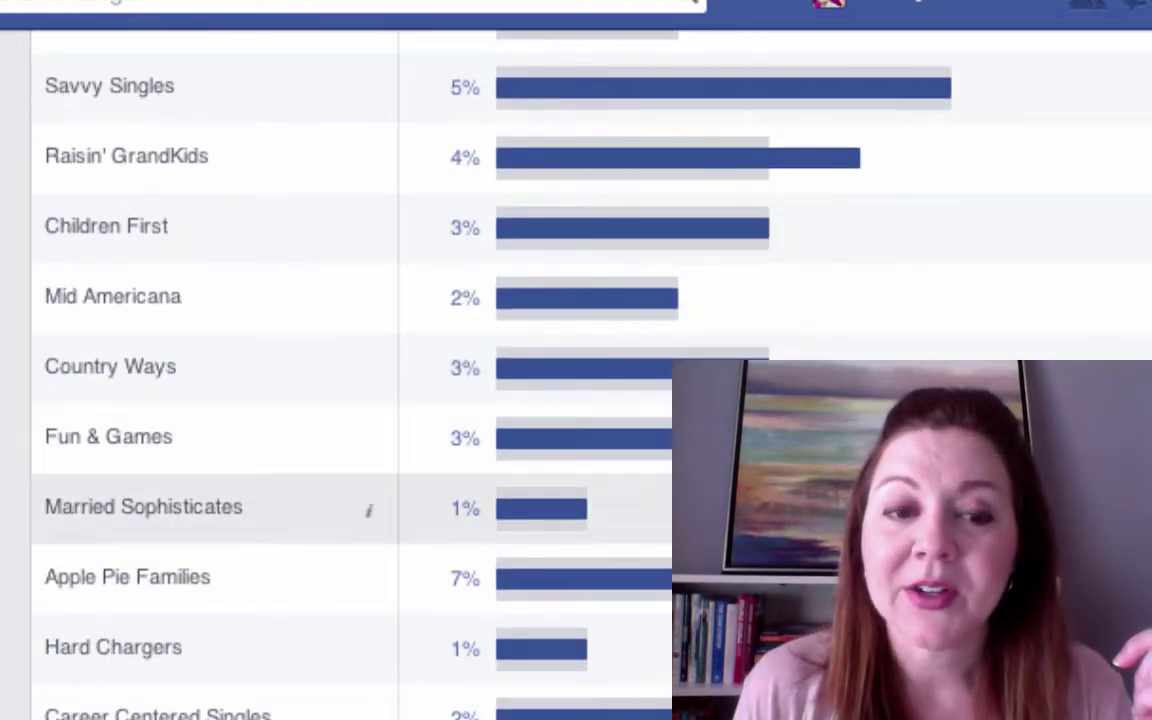
{"action": "mouse_move", "coordinate": [366, 580]}
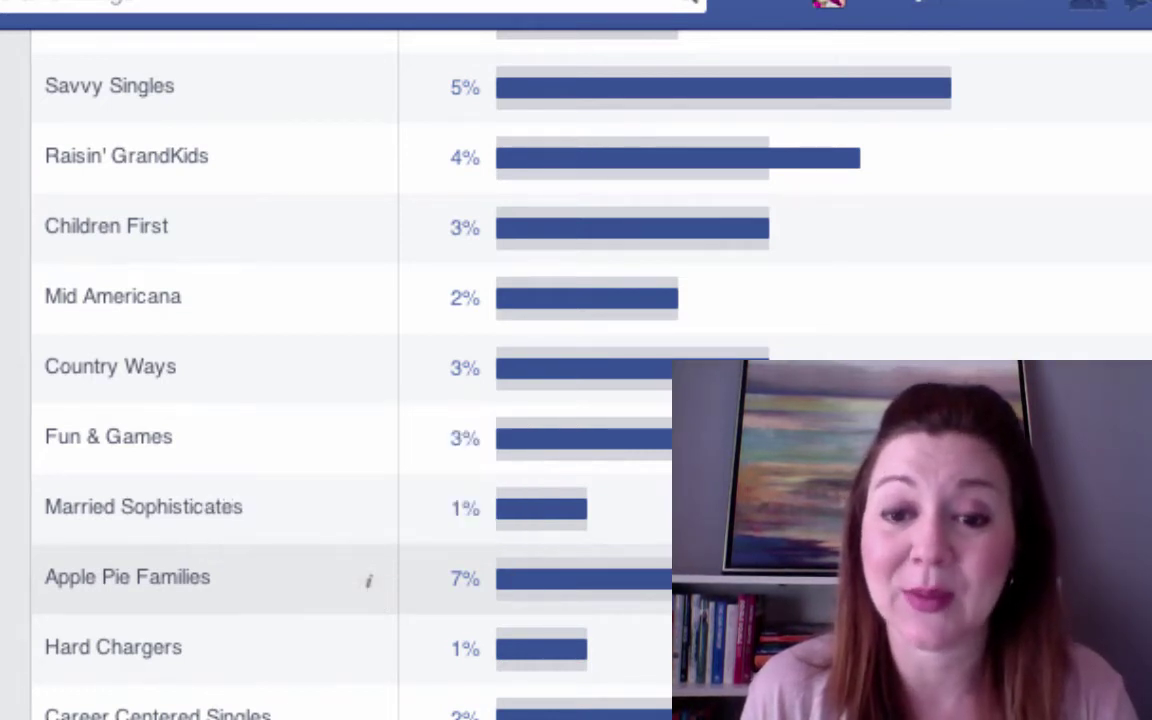
Review the audience's relationship status, education level and job title breakdowns in the demographics
{"action": "scroll", "coordinate": [368, 579], "scroll_direction": "down", "scroll_amount": 8}
{"action": "scroll", "coordinate": [368, 400], "scroll_direction": "down", "scroll_amount": 10}
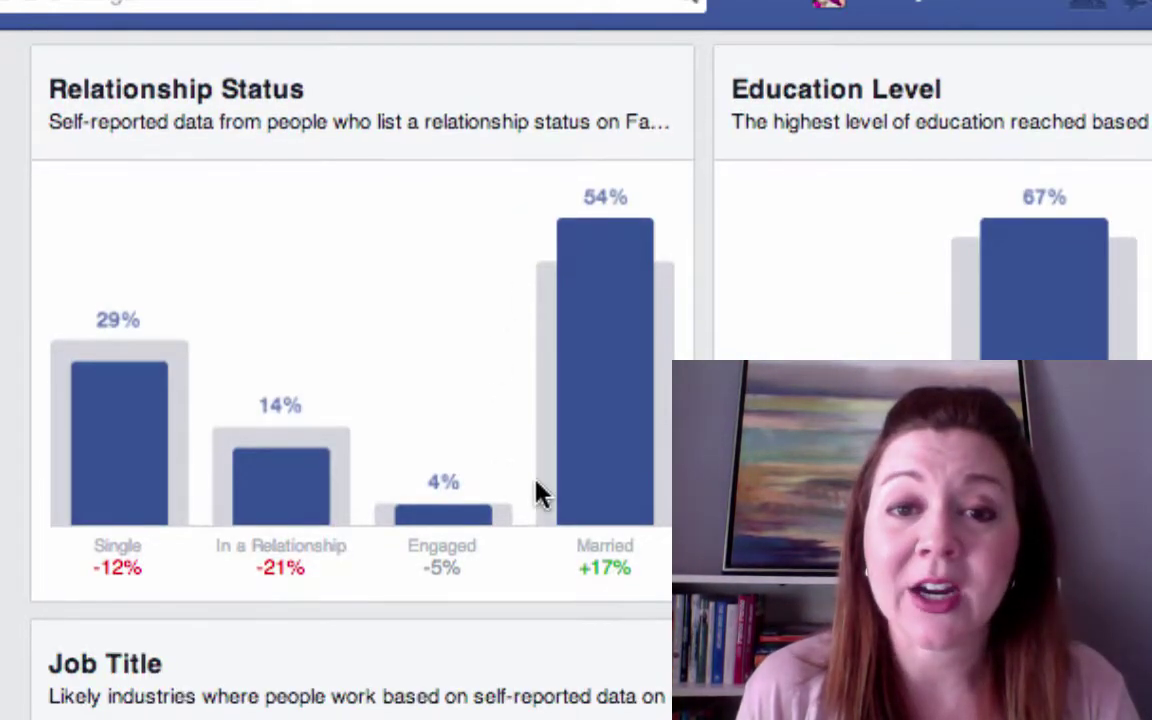
{"action": "mouse_move", "coordinate": [604, 432]}
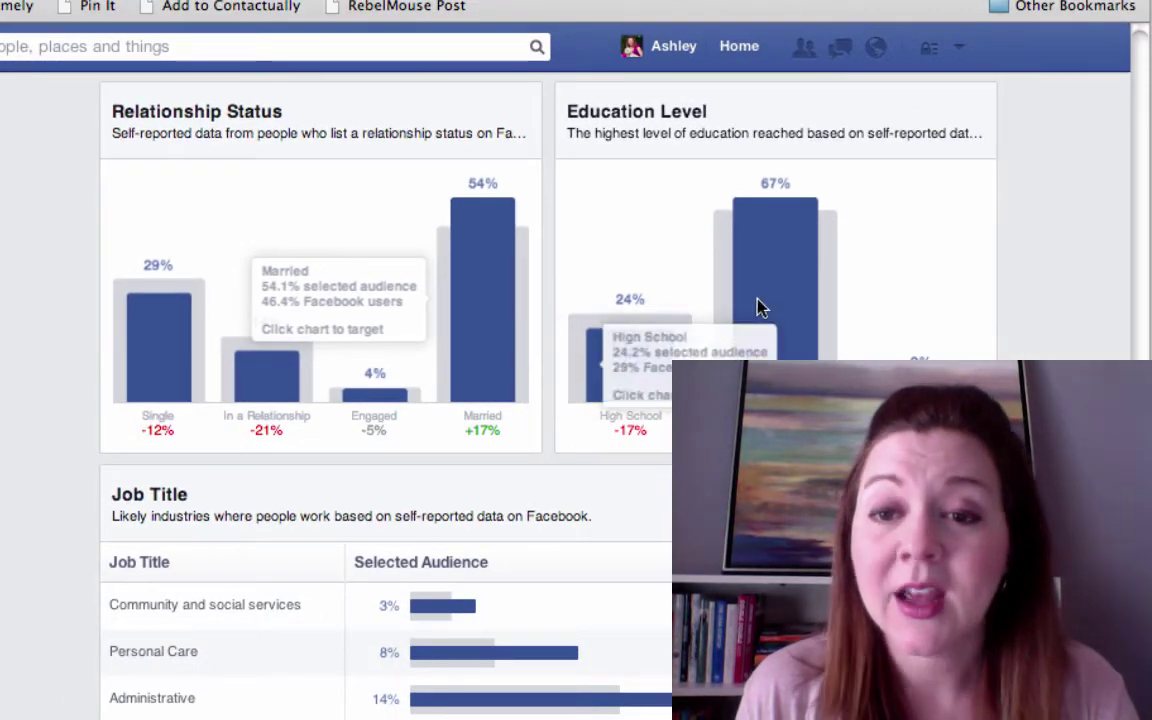
{"action": "mouse_move", "coordinate": [1010, 250]}
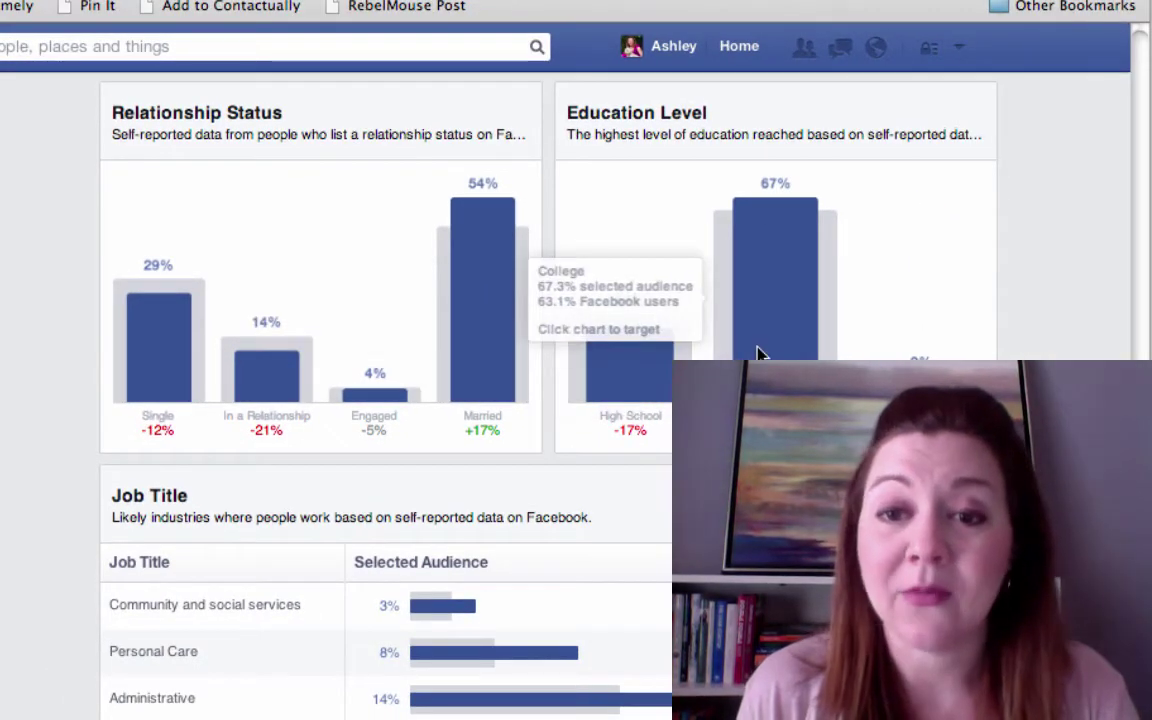
{"action": "scroll", "coordinate": [758, 353], "scroll_direction": "down", "scroll_amount": 3}
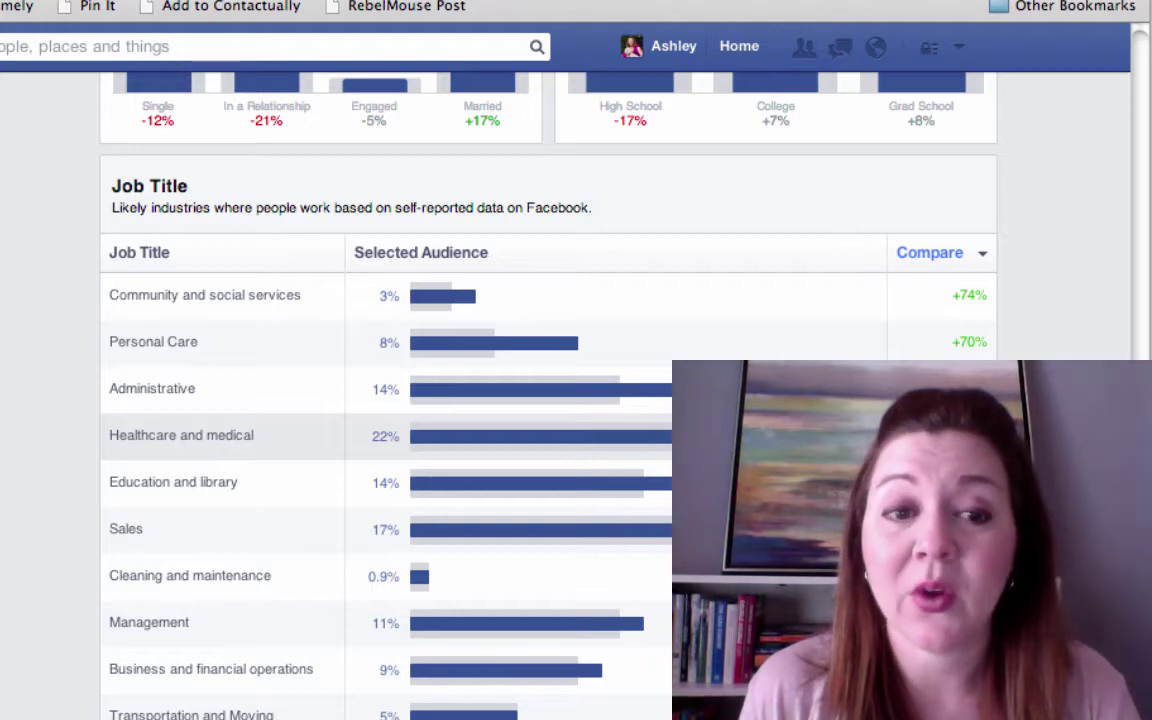
{"action": "scroll", "coordinate": [1090, 334], "scroll_direction": "down", "scroll_amount": 2}
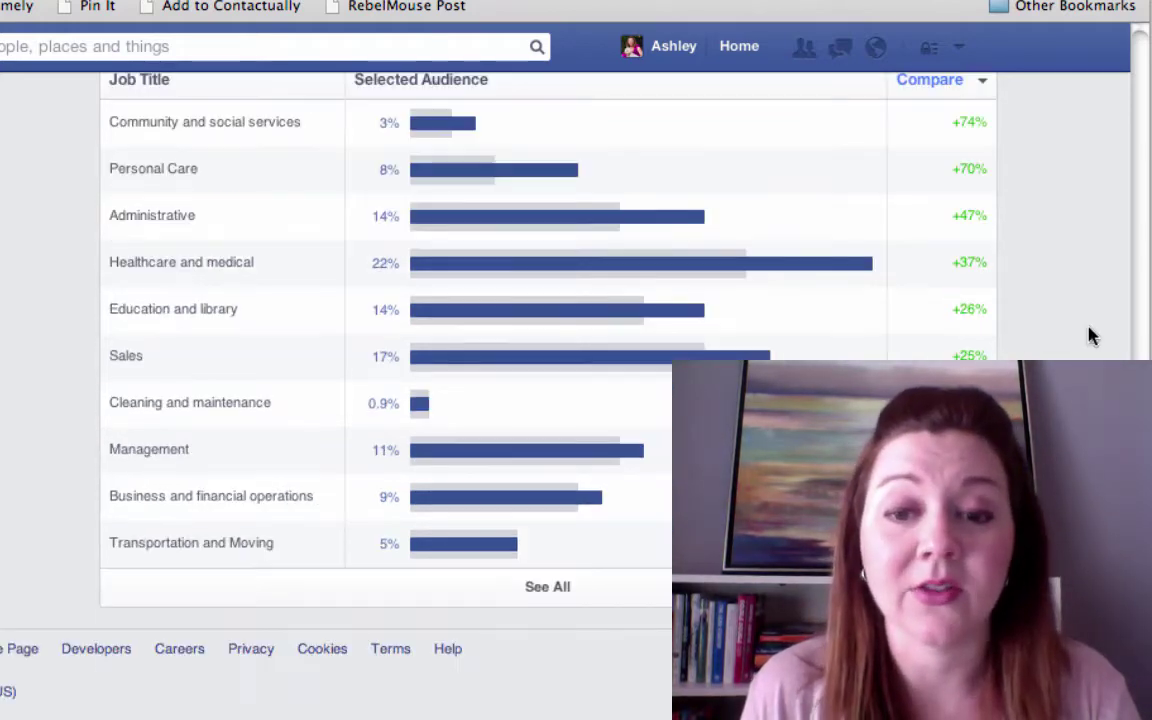
Show the audience's Page Likes and read through the Top Categories, from Business Person down to Entertainment
{"action": "scroll", "coordinate": [1090, 336], "scroll_direction": "up", "scroll_amount": 3}
{"action": "scroll", "coordinate": [1090, 336], "scroll_direction": "down", "scroll_amount": 5}
{"action": "scroll", "coordinate": [1090, 336], "scroll_direction": "up", "scroll_amount": 5}
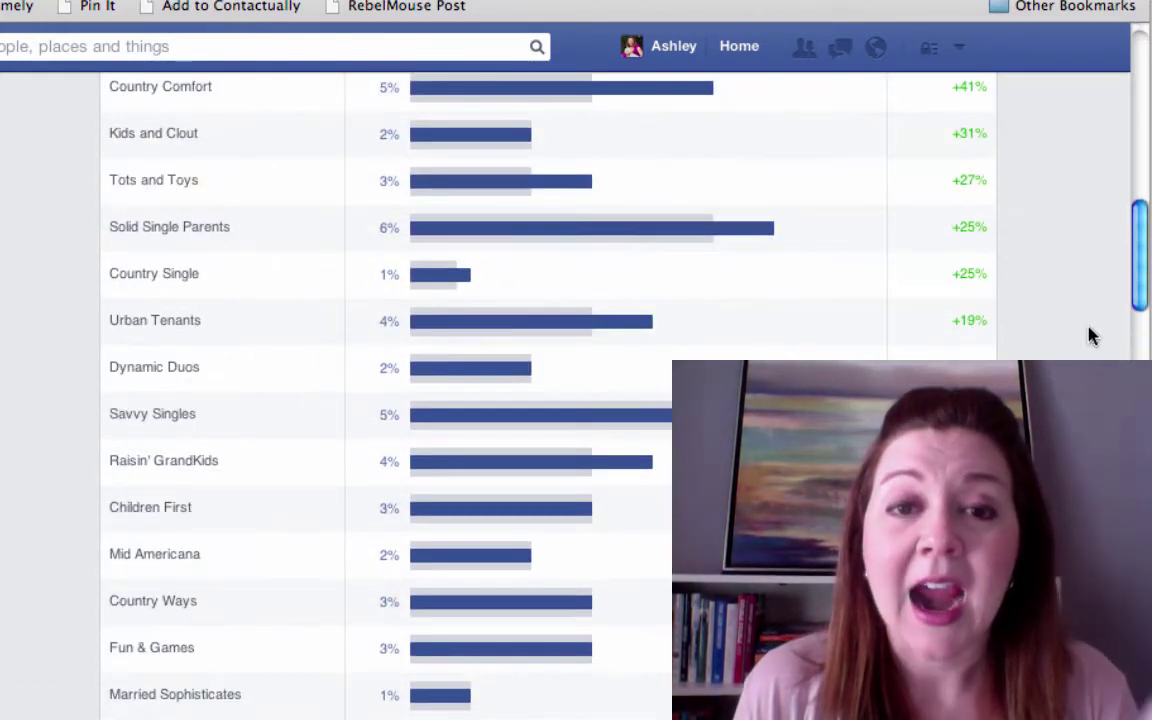
{"action": "scroll", "coordinate": [1090, 336], "scroll_direction": "up", "scroll_amount": 4}
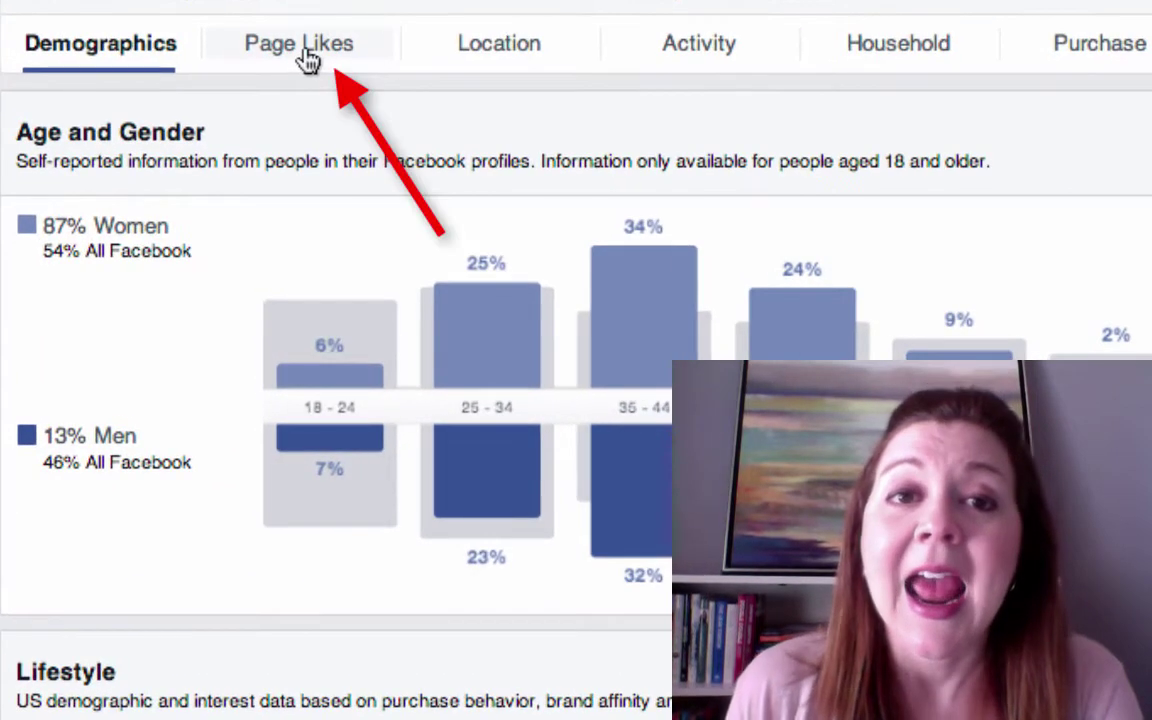
{"action": "left_click", "coordinate": [308, 60]}
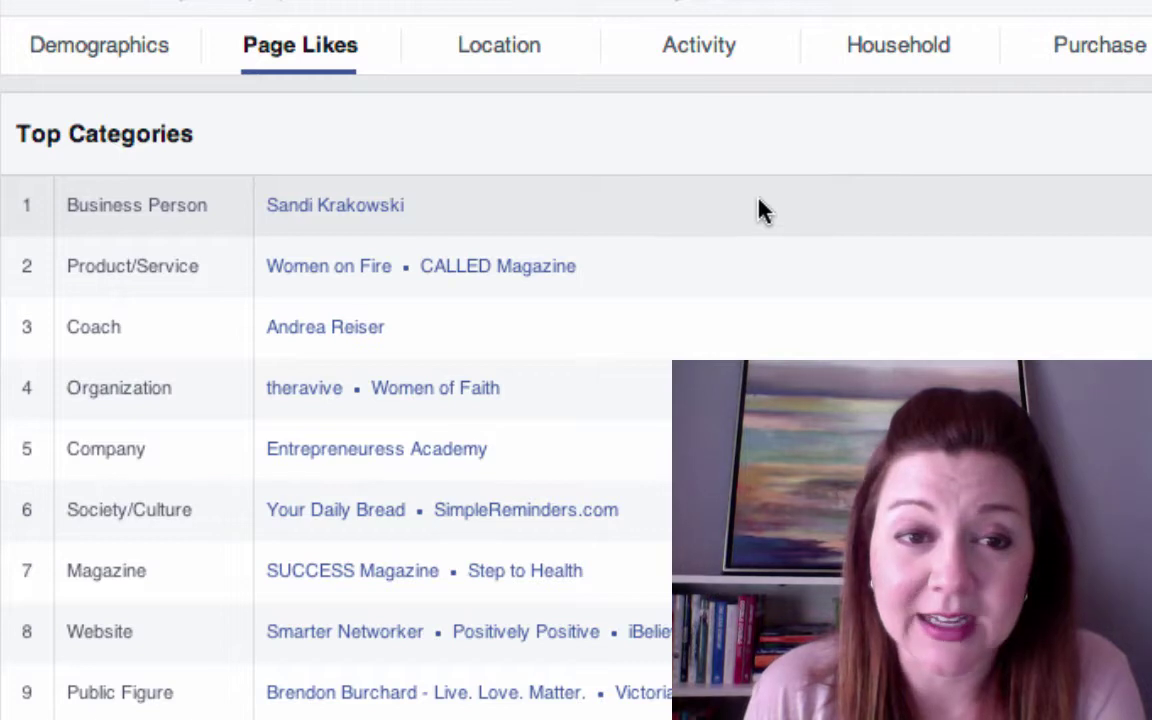
{"action": "scroll", "coordinate": [760, 210], "scroll_direction": "down", "scroll_amount": 2}
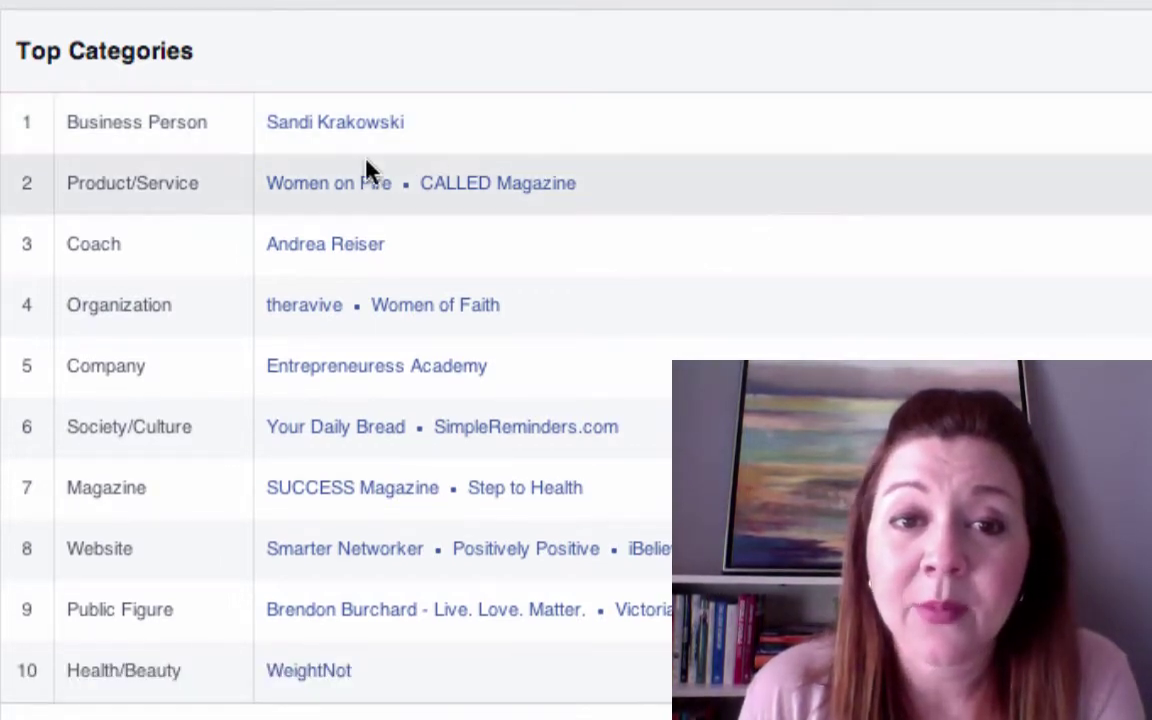
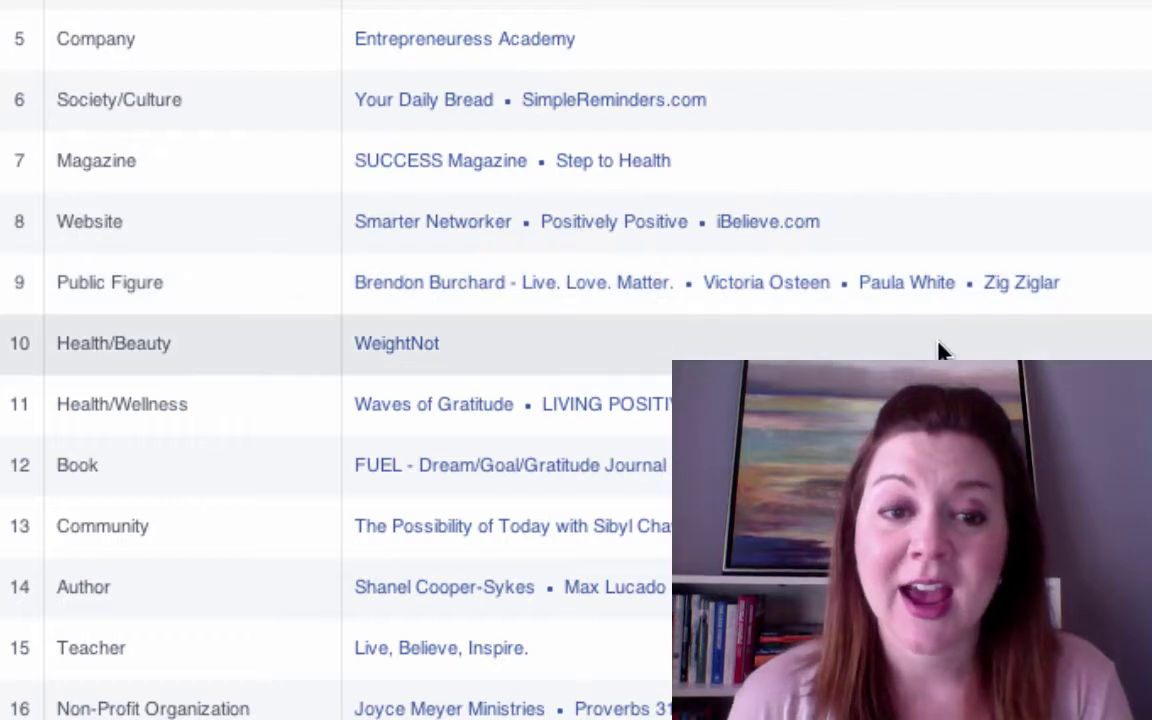
{"action": "scroll", "coordinate": [964, 380], "scroll_direction": "down", "scroll_amount": 1}
{"action": "scroll", "coordinate": [1065, 248], "scroll_direction": "down", "scroll_amount": 4}
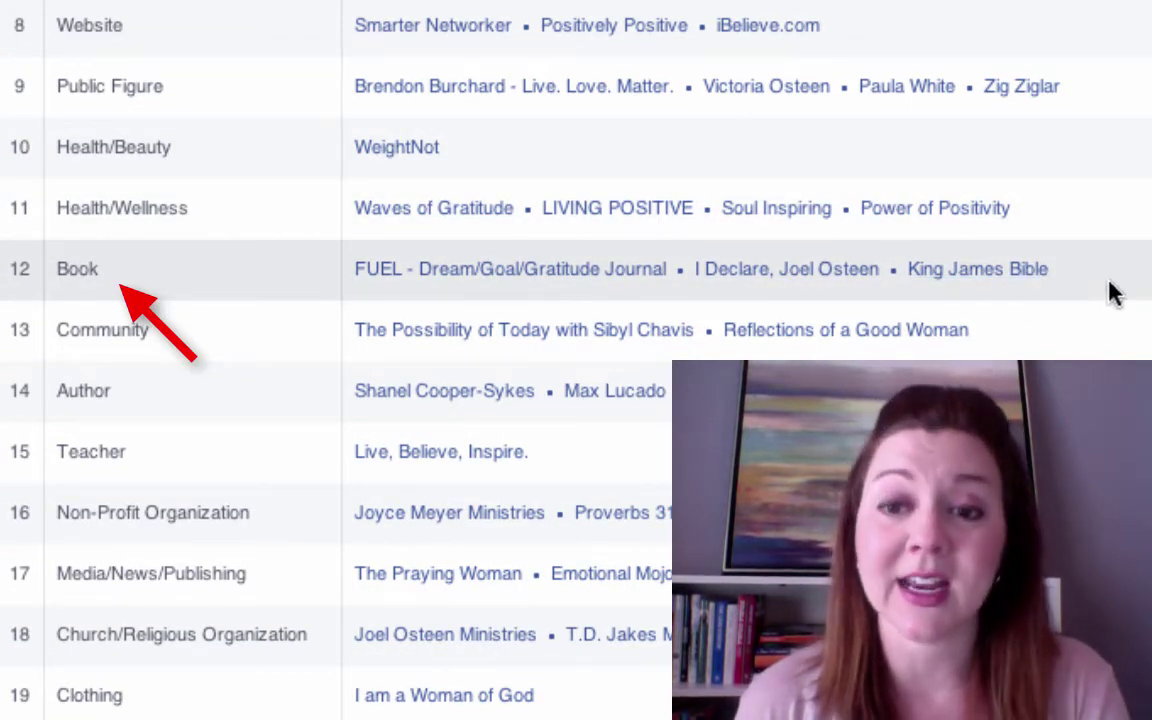
{"action": "scroll", "coordinate": [1108, 283], "scroll_direction": "down", "scroll_amount": 2}
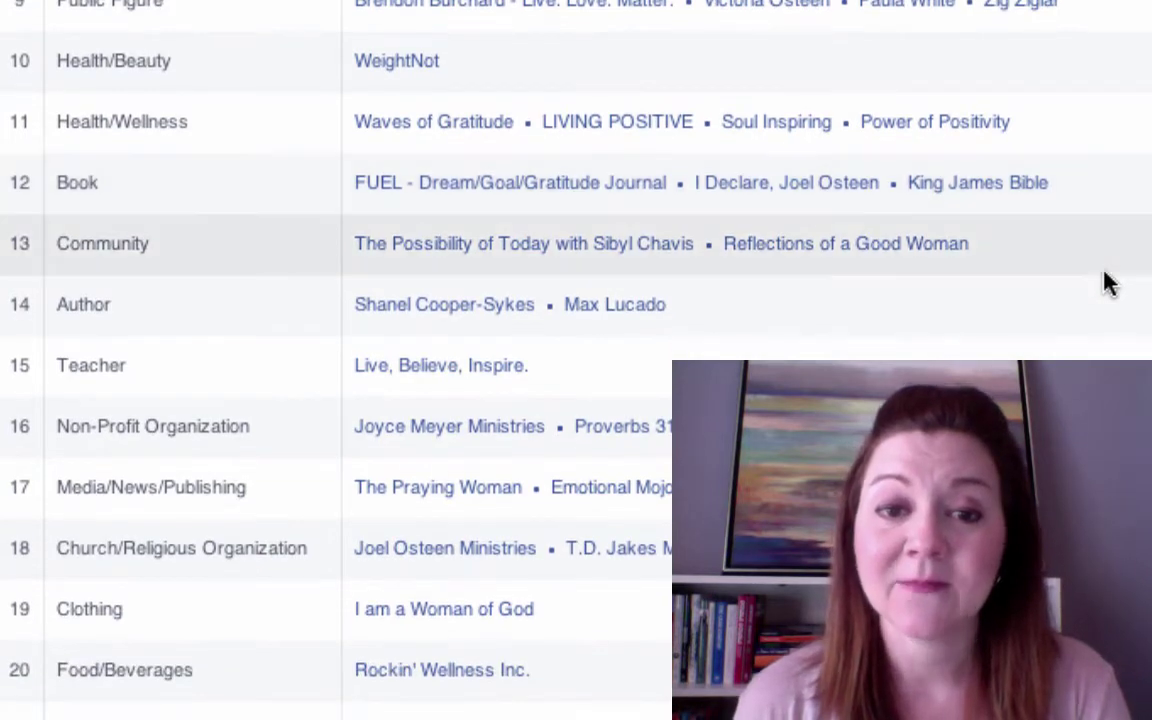
{"action": "scroll", "coordinate": [740, 321], "scroll_direction": "down", "scroll_amount": 2}
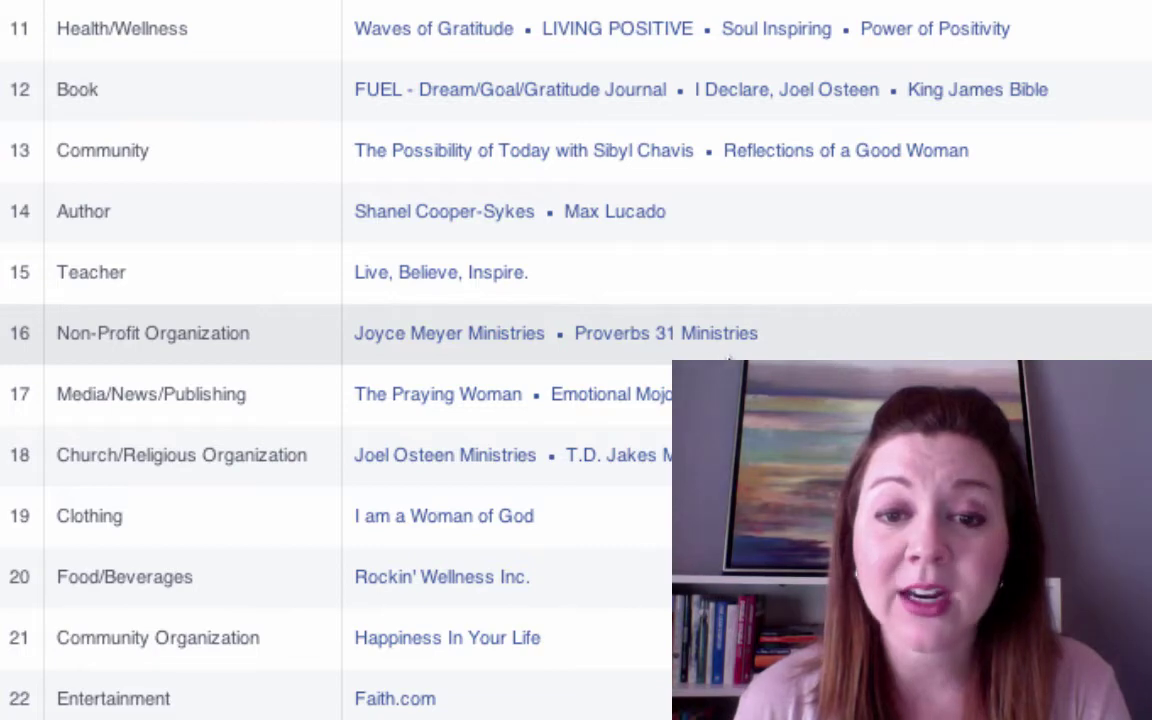
Open the Positive Outlooks page from the Personal Blog category and browse its photos, visitor posts and recent timeline posts
{"action": "scroll", "coordinate": [1054, 309], "scroll_direction": "down", "scroll_amount": 3}
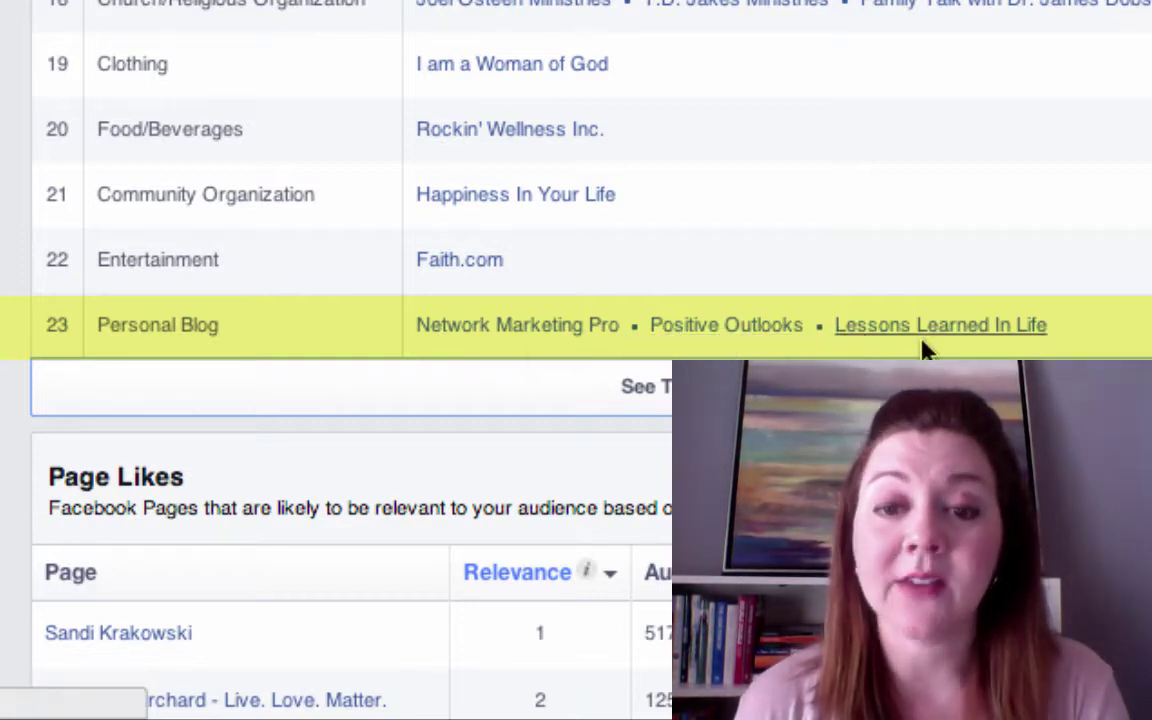
{"action": "left_click", "coordinate": [726, 324]}
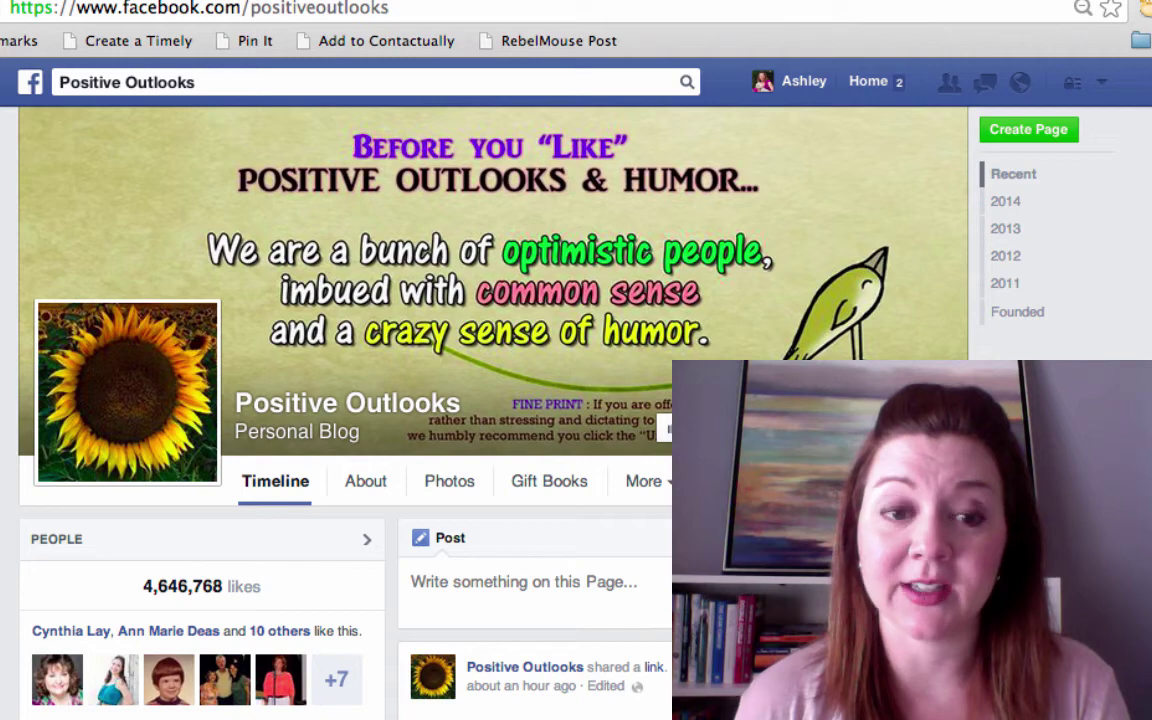
{"action": "scroll", "coordinate": [500, 400], "scroll_direction": "down", "scroll_amount": 4}
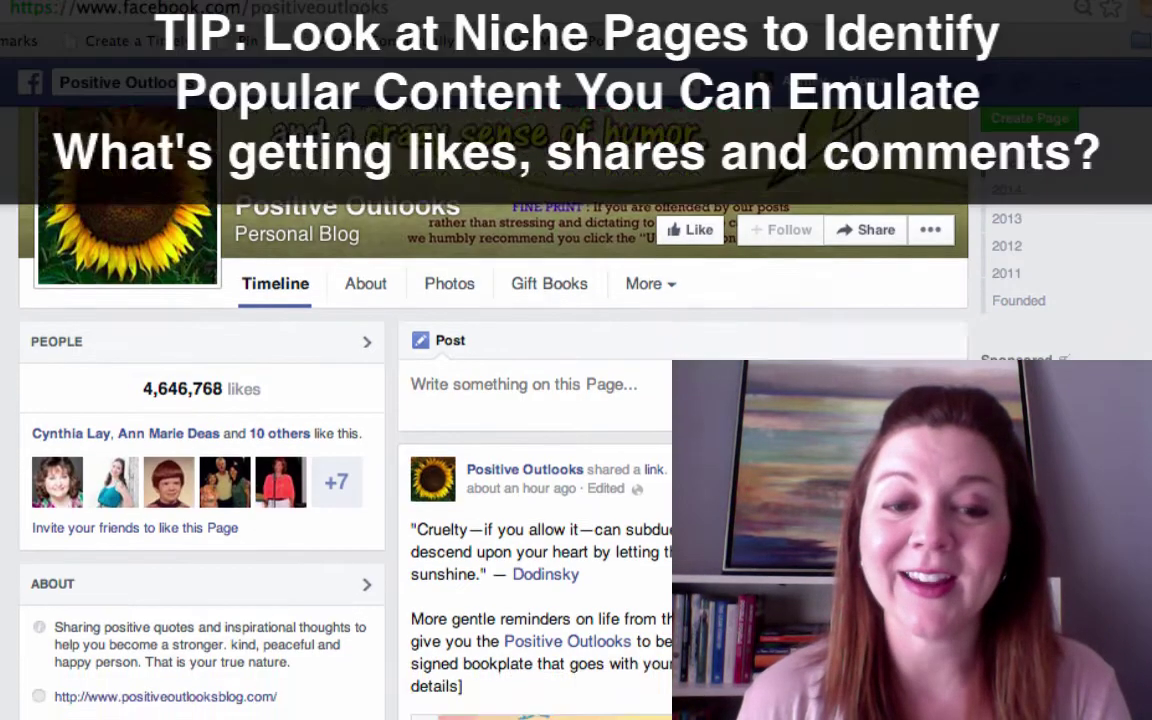
{"action": "scroll", "coordinate": [500, 400], "scroll_direction": "down", "scroll_amount": 10}
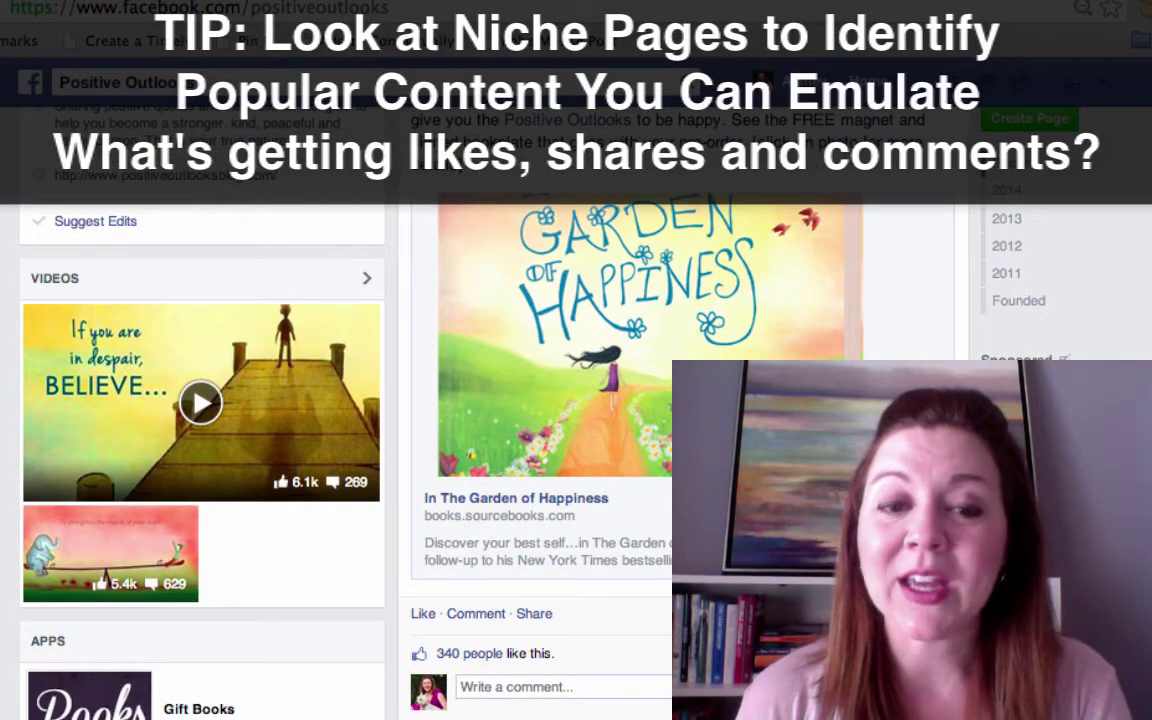
{"action": "scroll", "coordinate": [500, 400], "scroll_direction": "down", "scroll_amount": 12}
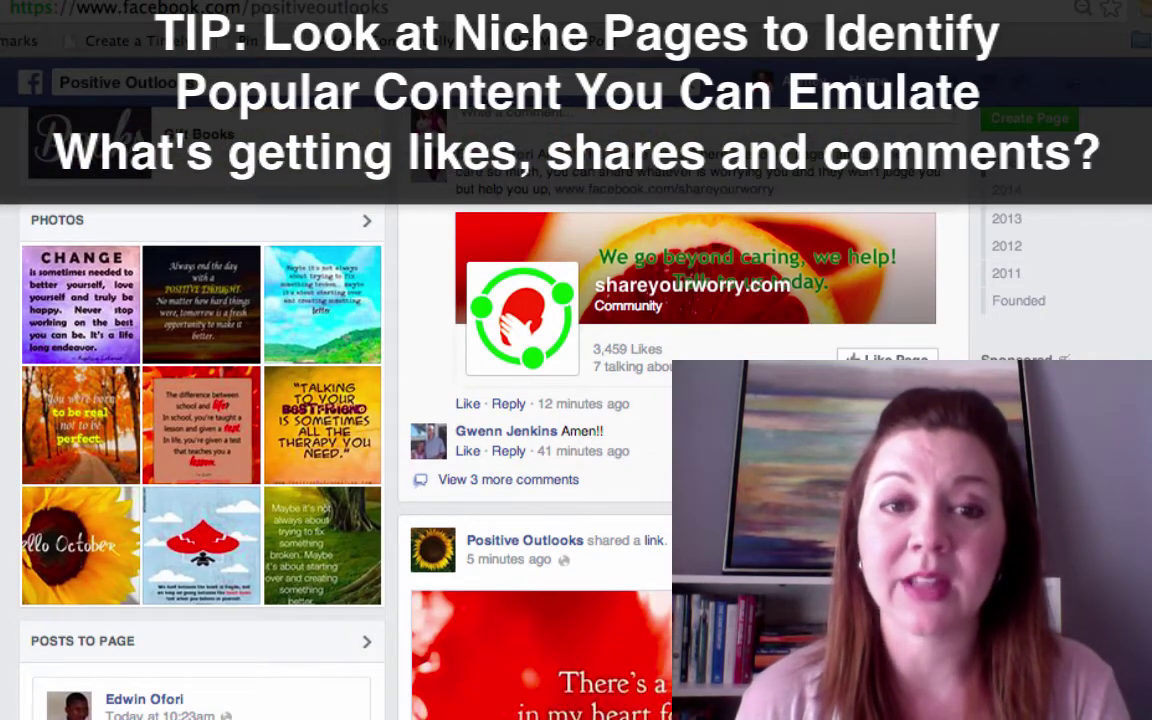
{"action": "scroll", "coordinate": [500, 400], "scroll_direction": "down", "scroll_amount": 3}
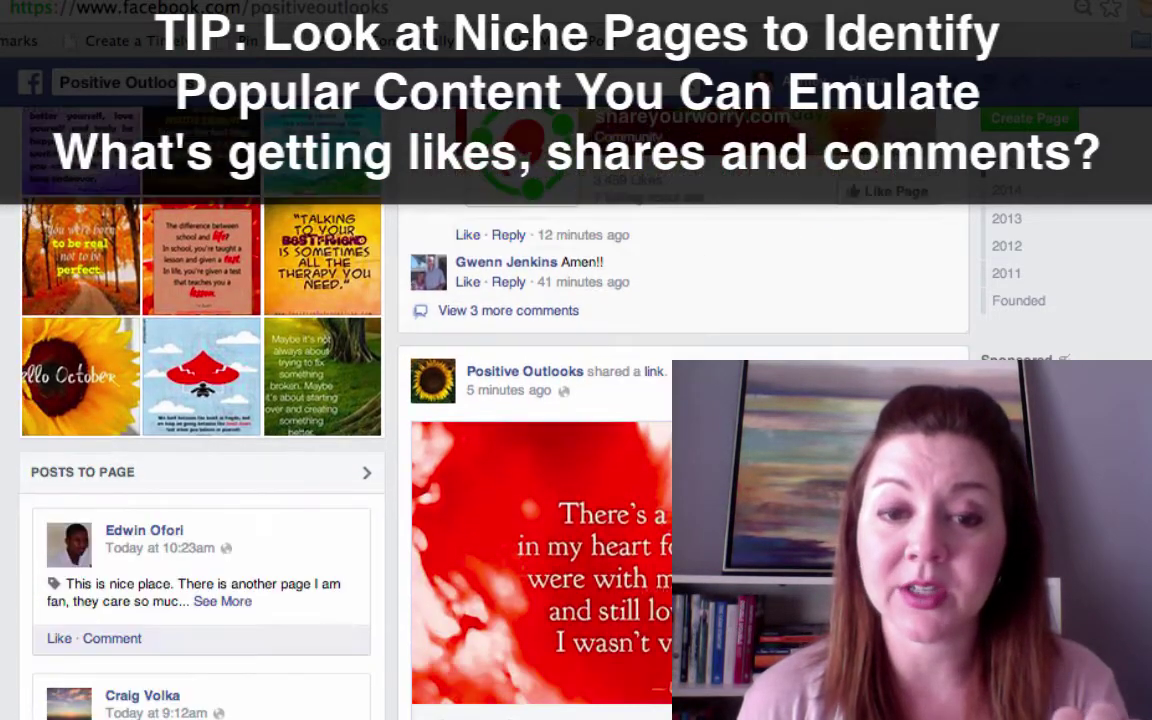
{"action": "scroll", "coordinate": [500, 400], "scroll_direction": "down", "scroll_amount": 3}
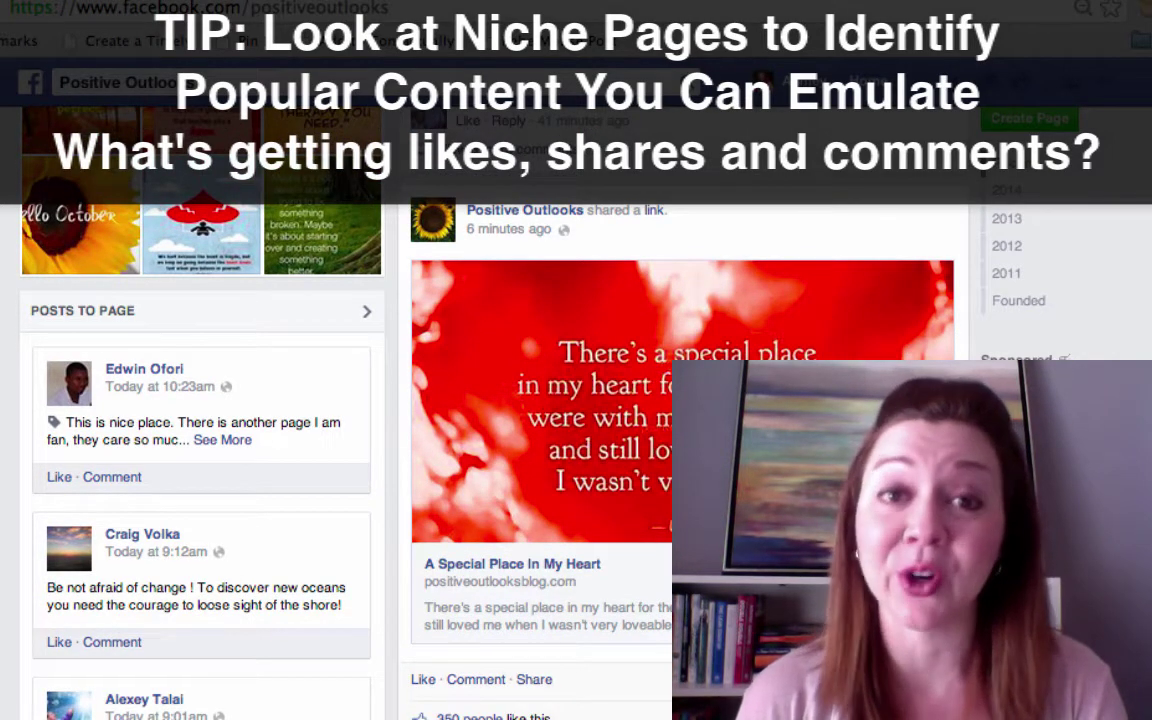
{"action": "scroll", "coordinate": [500, 400], "scroll_direction": "down", "scroll_amount": 7}
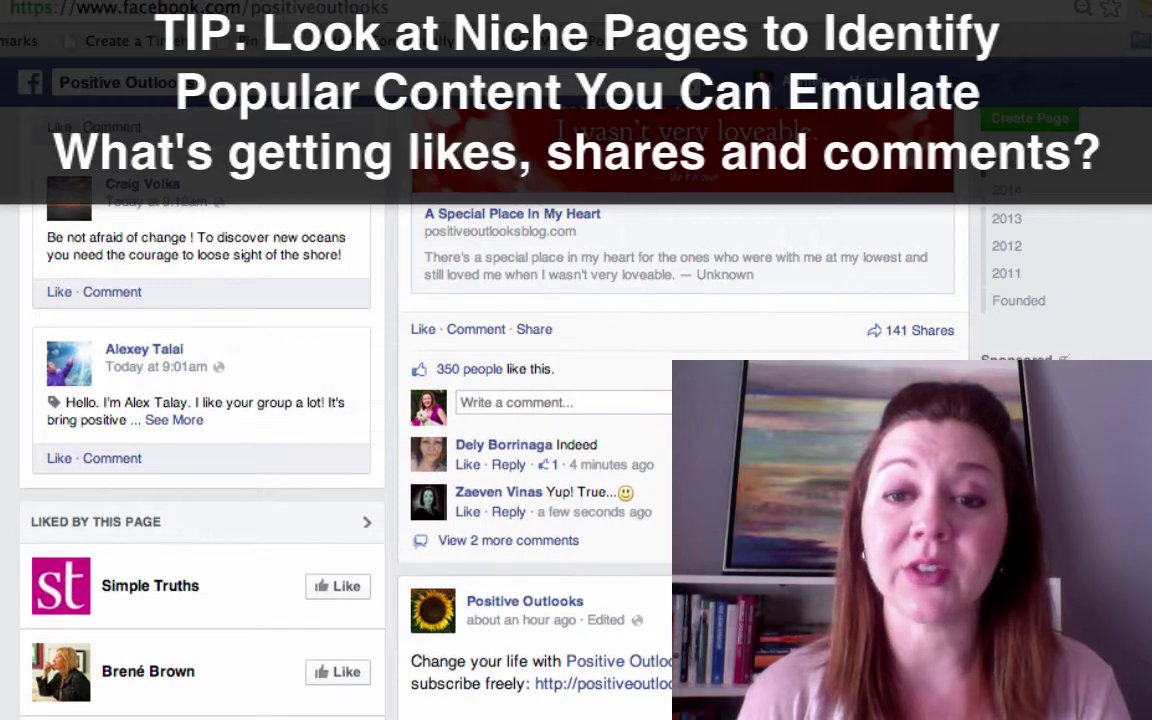
{"action": "scroll", "coordinate": [500, 400], "scroll_direction": "down", "scroll_amount": 5}
Examine the "CHANGE" quote image post on the Positive Outlooks timeline, including its likes, shares and comments
{"action": "scroll", "coordinate": [540, 450], "scroll_direction": "down", "scroll_amount": 4}
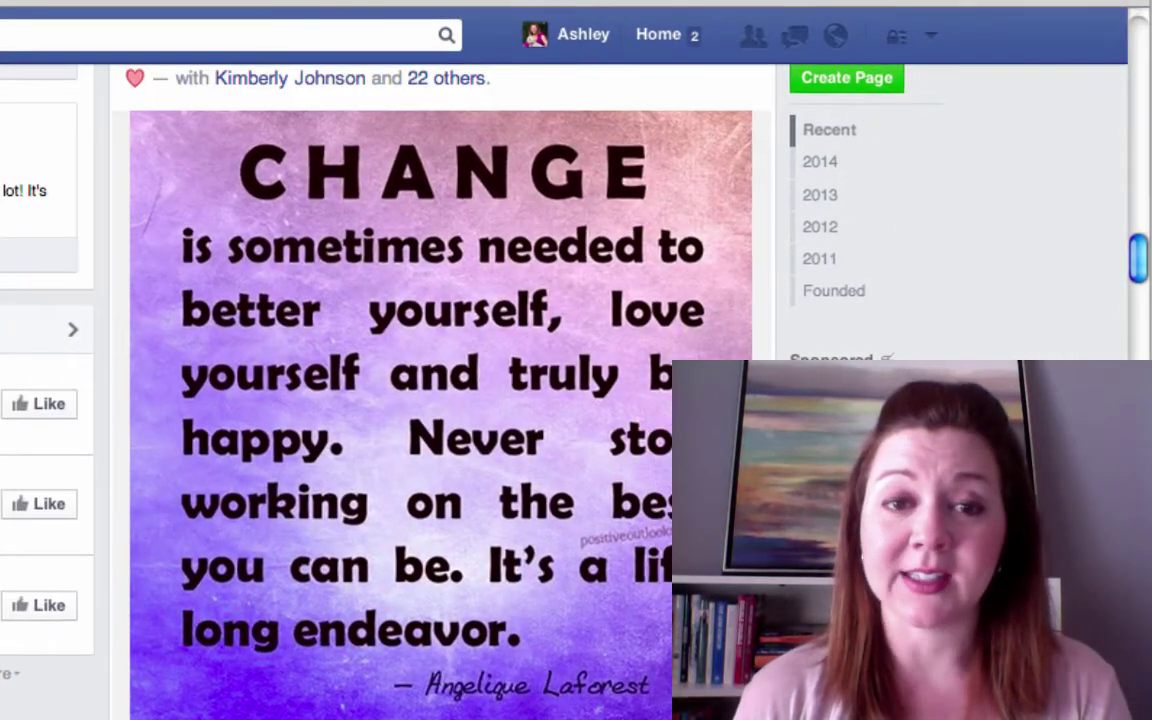
{"action": "scroll", "coordinate": [68, 627], "scroll_direction": "up", "scroll_amount": 3}
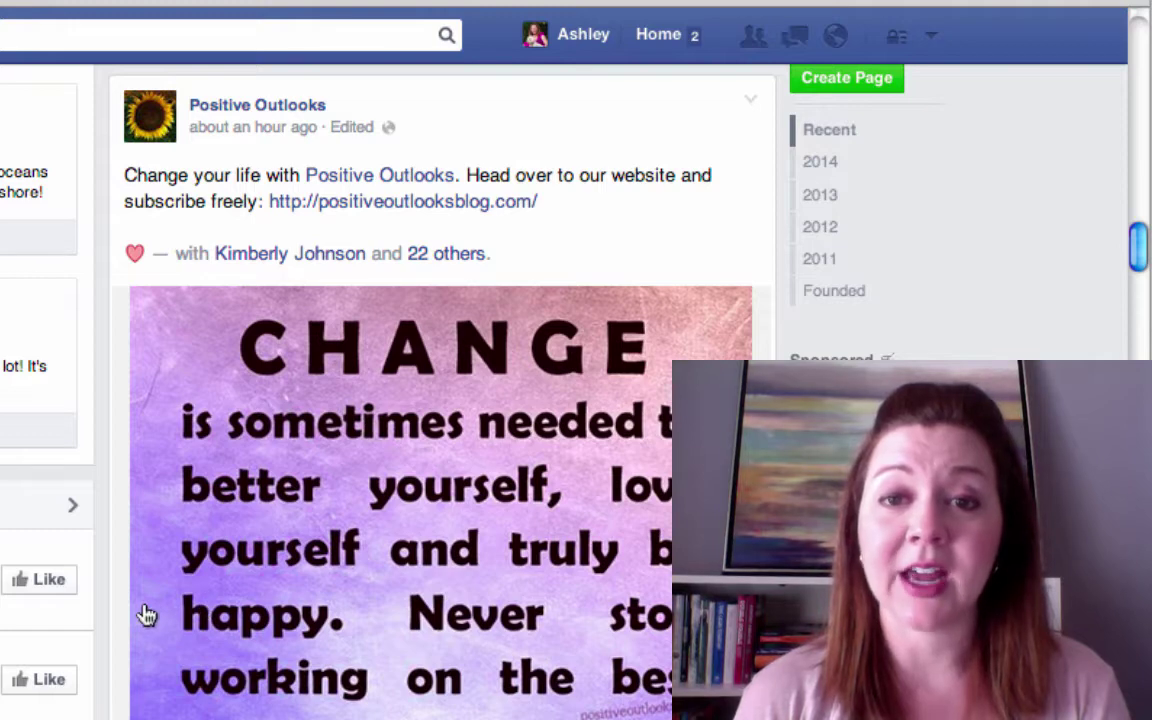
{"action": "scroll", "coordinate": [147, 615], "scroll_direction": "down", "scroll_amount": 3}
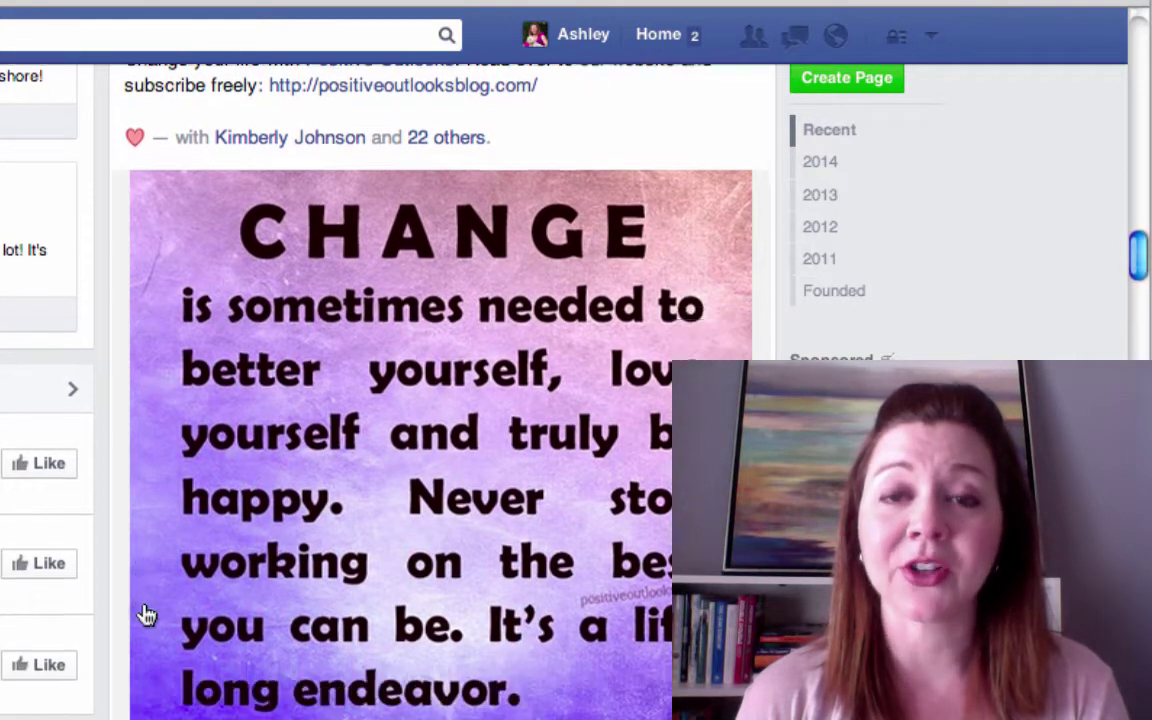
{"action": "scroll", "coordinate": [147, 615], "scroll_direction": "down", "scroll_amount": 2}
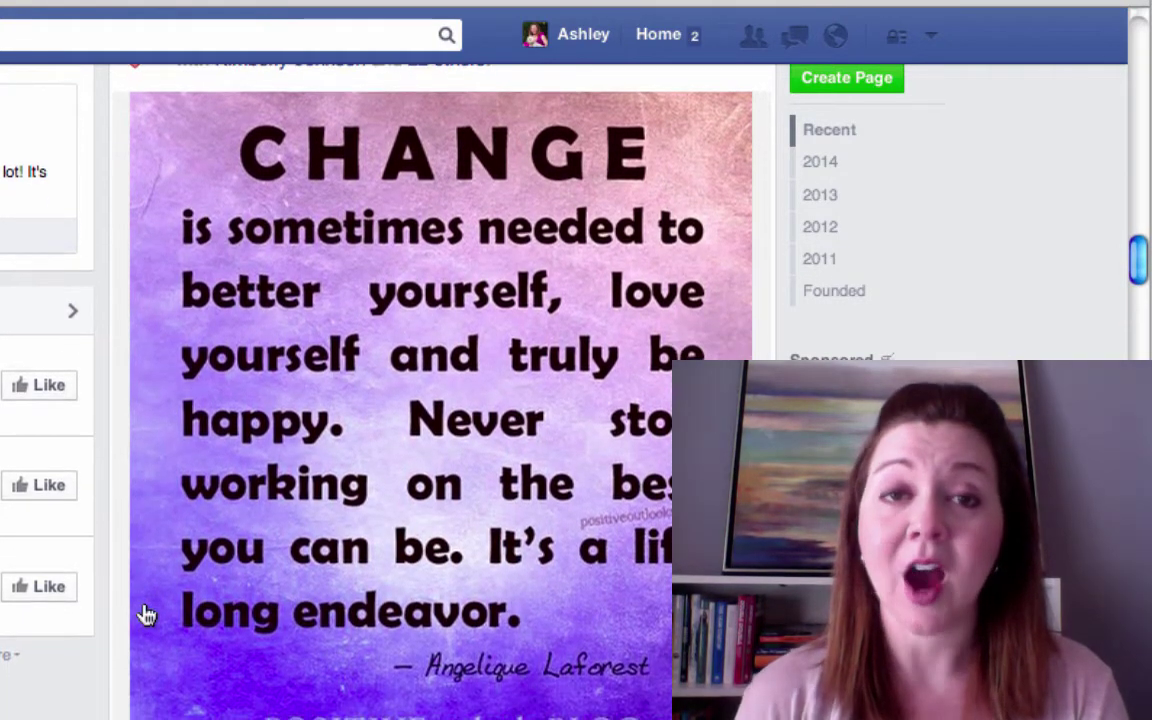
{"action": "scroll", "coordinate": [147, 615], "scroll_direction": "down", "scroll_amount": 1}
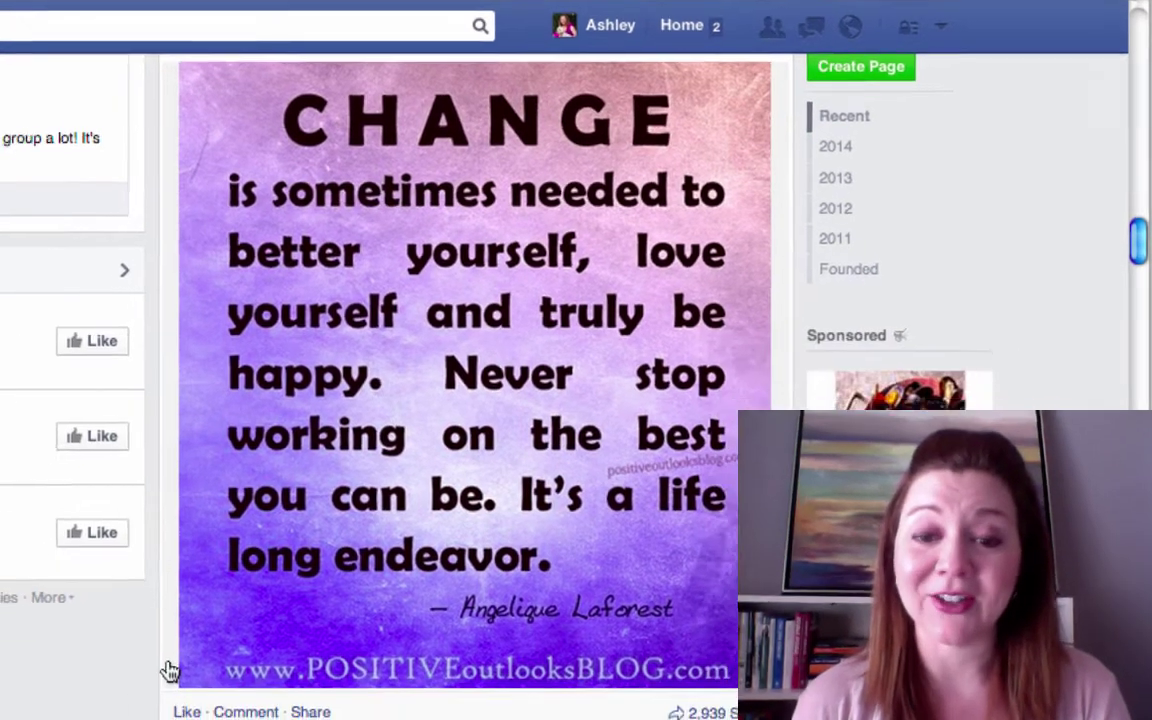
{"action": "scroll", "coordinate": [122, 700], "scroll_direction": "down", "scroll_amount": 1}
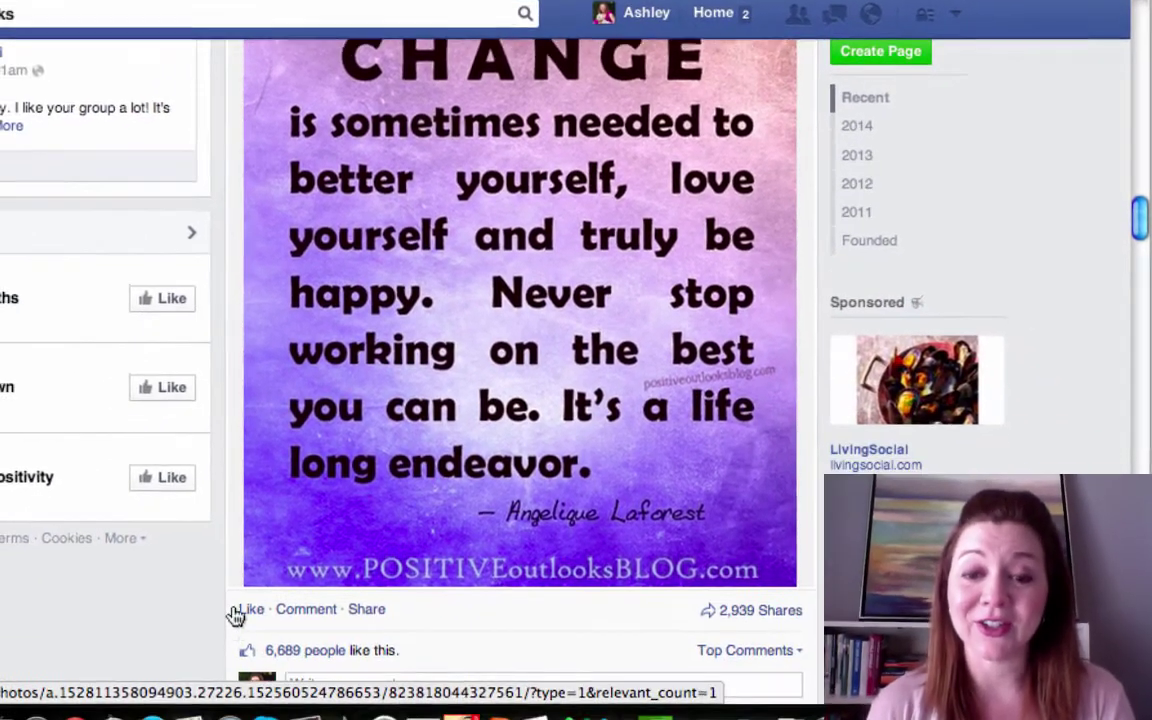
{"action": "scroll", "coordinate": [233, 615], "scroll_direction": "down", "scroll_amount": 1}
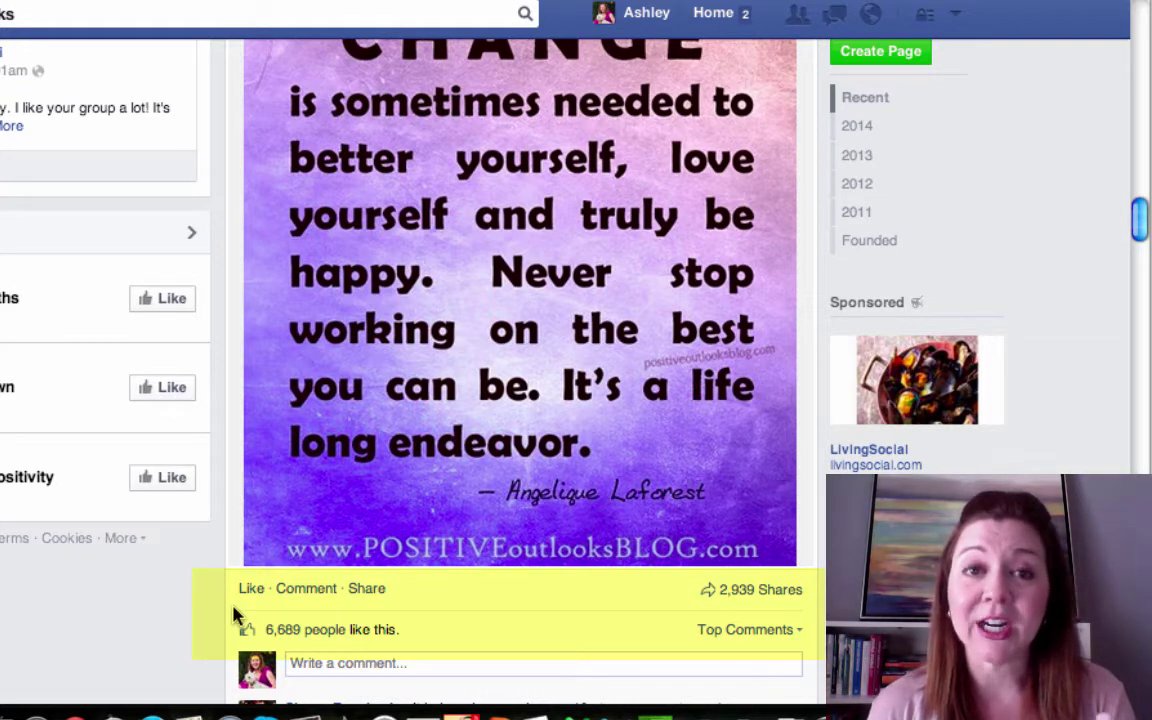
{"action": "scroll", "coordinate": [237, 615], "scroll_direction": "down", "scroll_amount": 10}
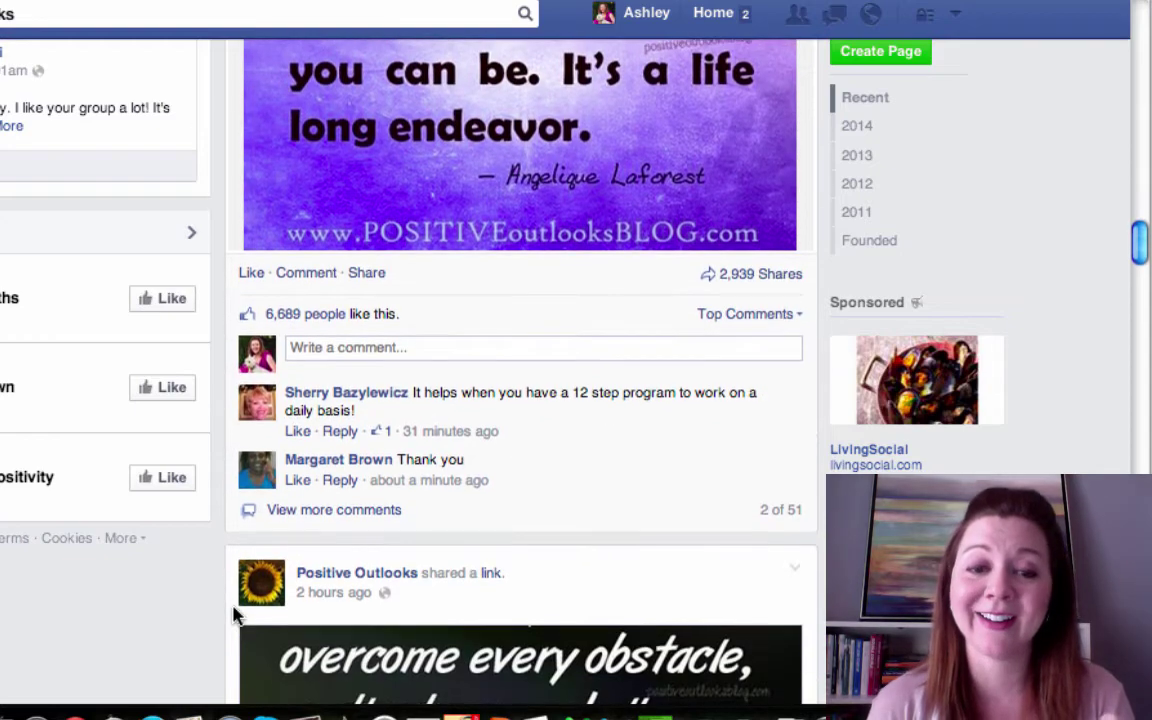
Return to the audience's Page Likes in Audience Insights and review the list of relevant pages below the Top Categories
{"action": "scroll", "coordinate": [233, 615], "scroll_direction": "up", "scroll_amount": 15}
{"action": "scroll", "coordinate": [234, 615], "scroll_direction": "down", "scroll_amount": 1}
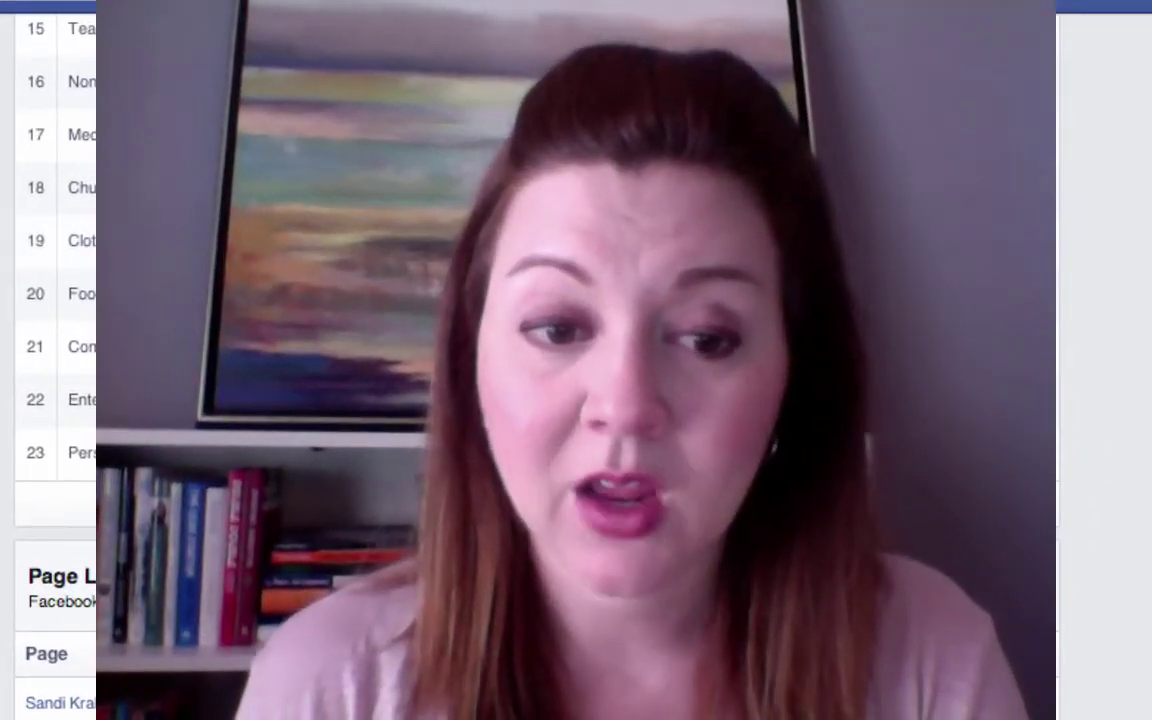
{"action": "scroll", "coordinate": [576, 360], "scroll_direction": "down", "scroll_amount": 5}
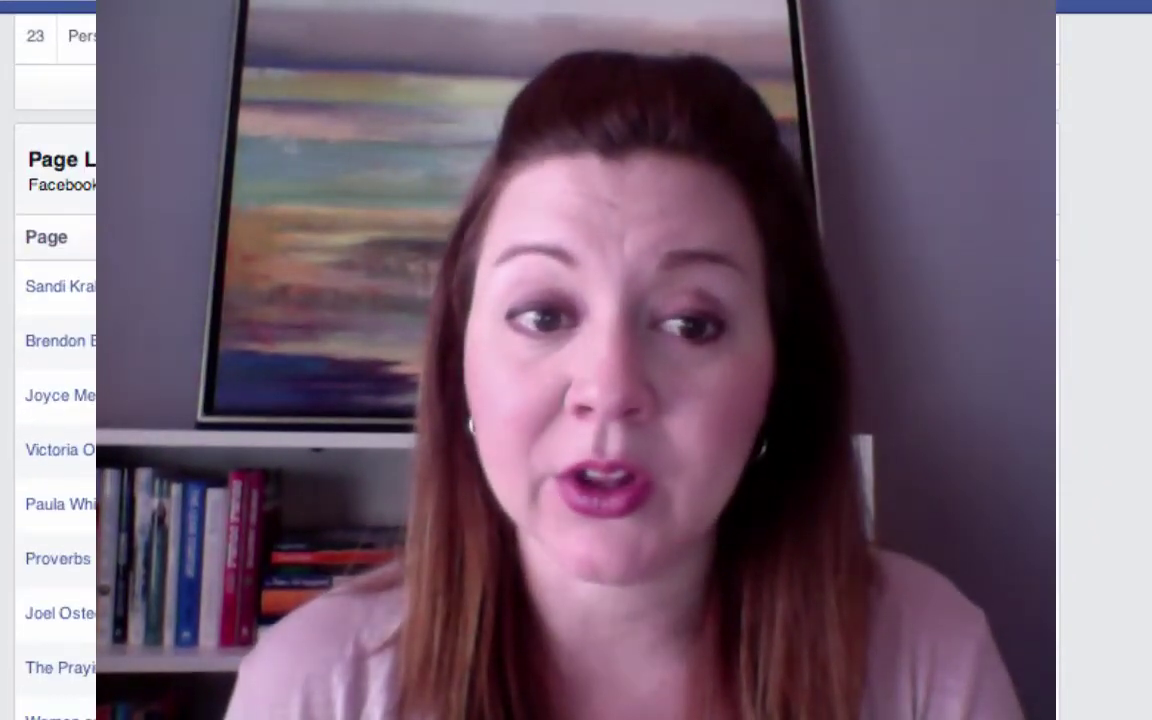
{"action": "scroll", "coordinate": [576, 360], "scroll_direction": "down", "scroll_amount": 2}
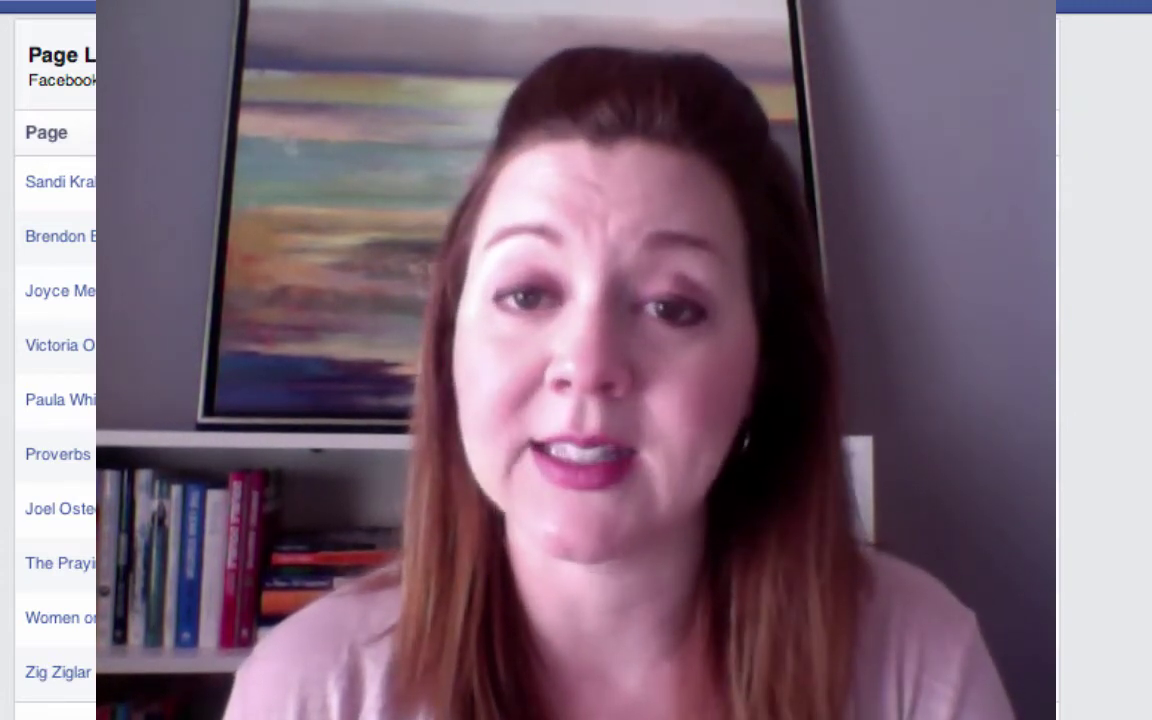
{"action": "scroll", "coordinate": [13, 153], "scroll_direction": "down", "scroll_amount": 2}
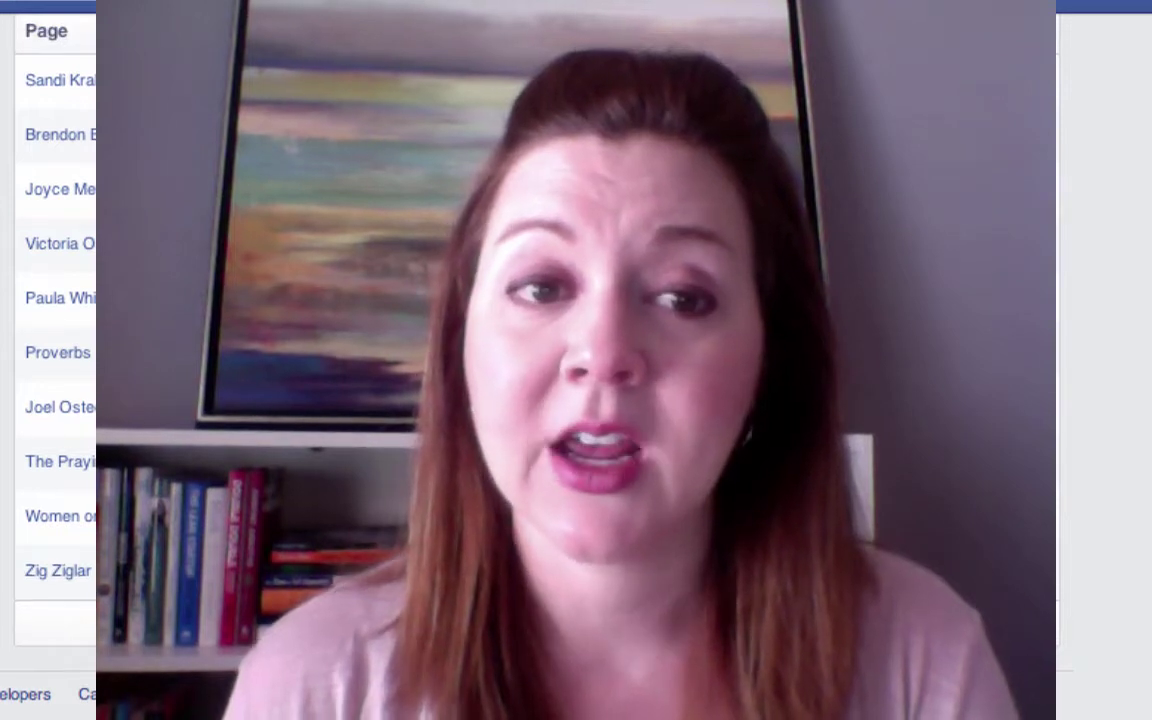